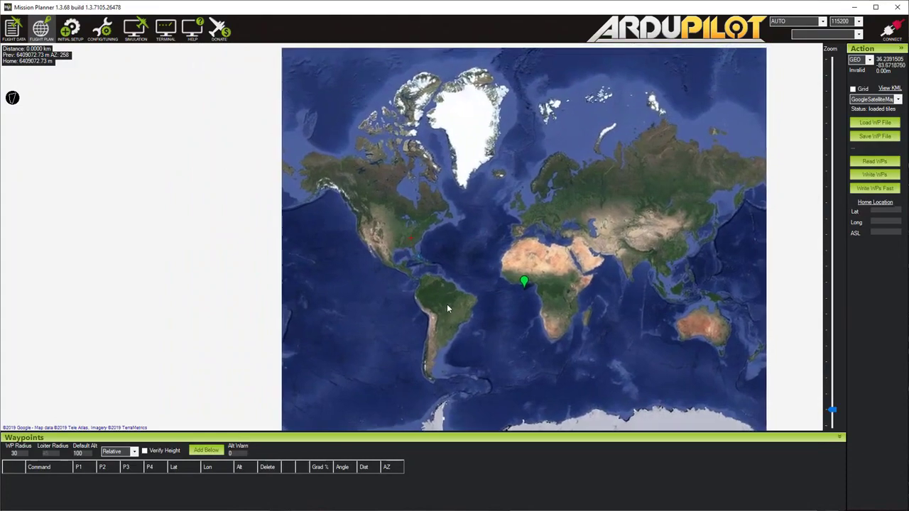
# - Set the home location at about 35.9484, -79.3173, in the clearing south of the large North Carolina field
pyautogui.scroll(5, 413, 242)
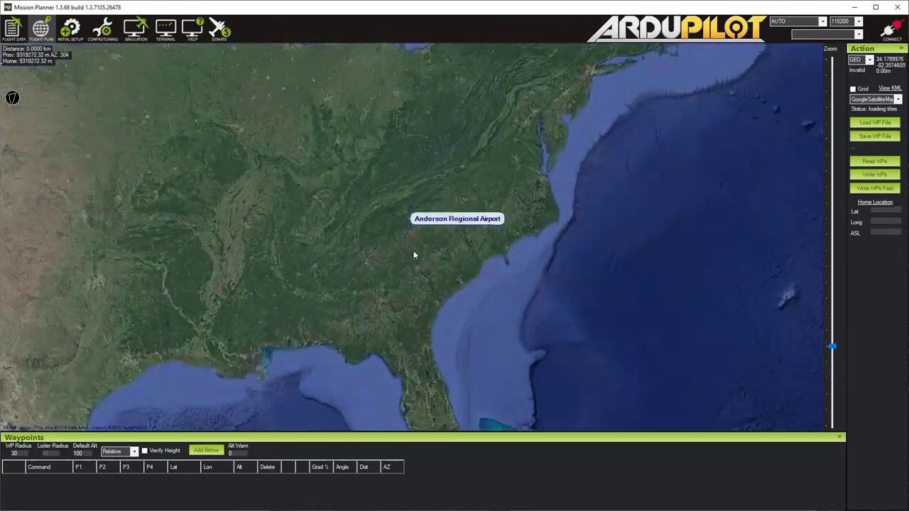
pyautogui.scroll(4, 415, 242)
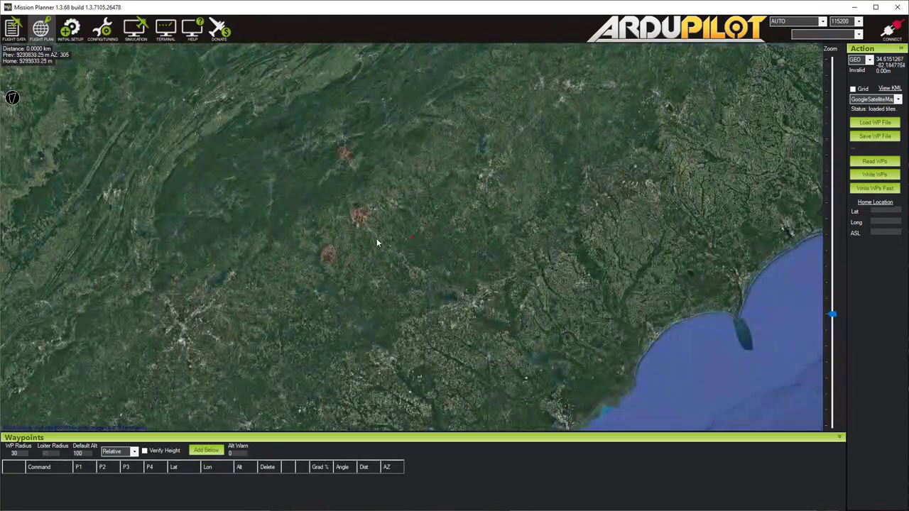
pyautogui.scroll(4, 435, 253)
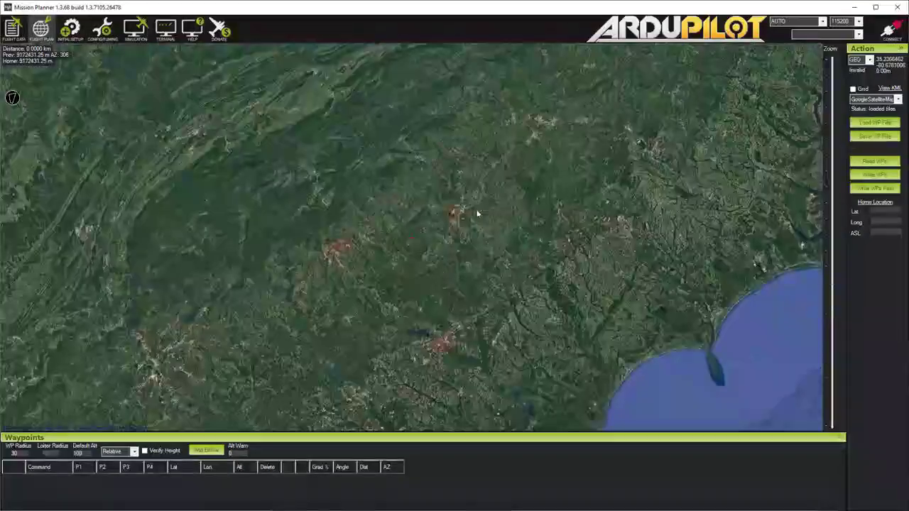
pyautogui.scroll(-5, 381, 225)
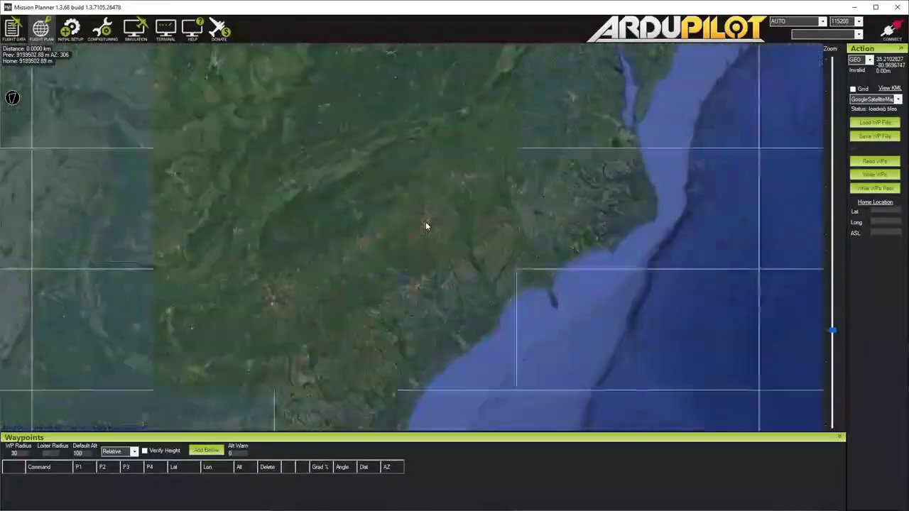
pyautogui.scroll(3, 501, 186)
pyautogui.scroll(-2, 502, 186)
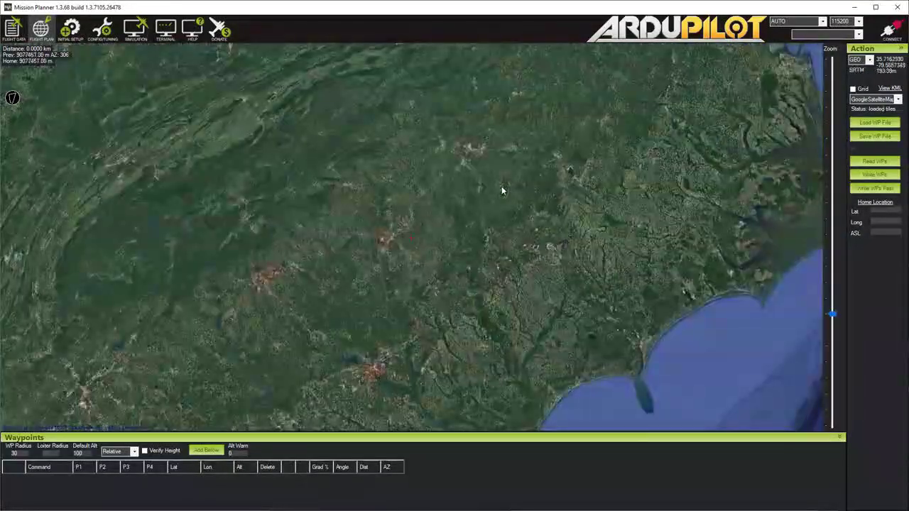
pyautogui.scroll(1, 372, 260)
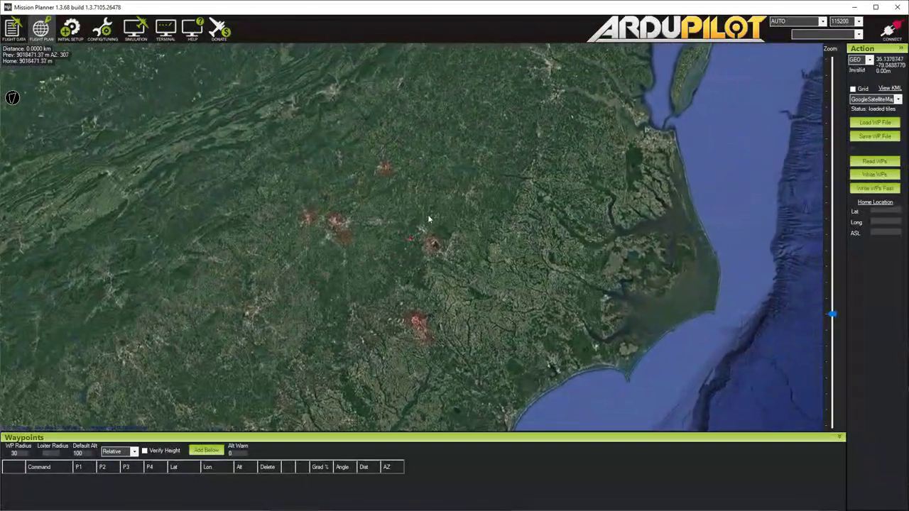
pyautogui.scroll(2, 423, 225)
pyautogui.scroll(5, 424, 225)
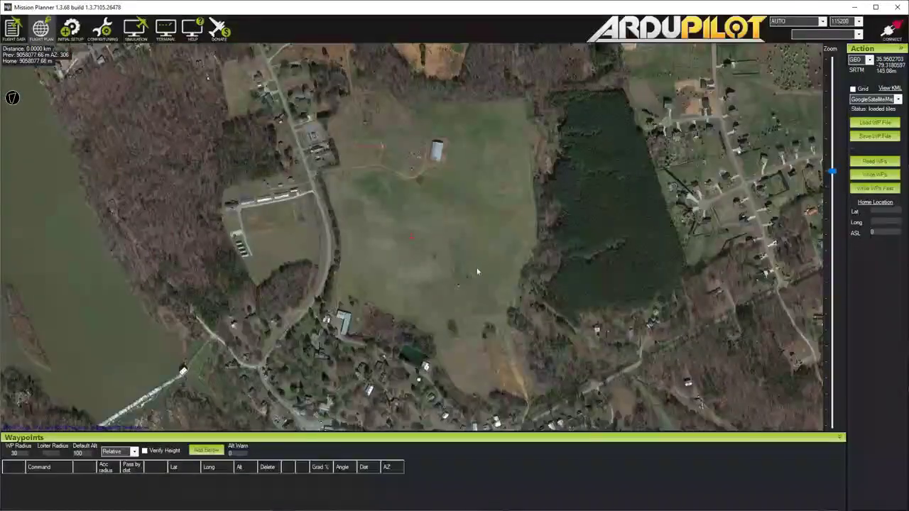
pyautogui.rightClick(501, 373)
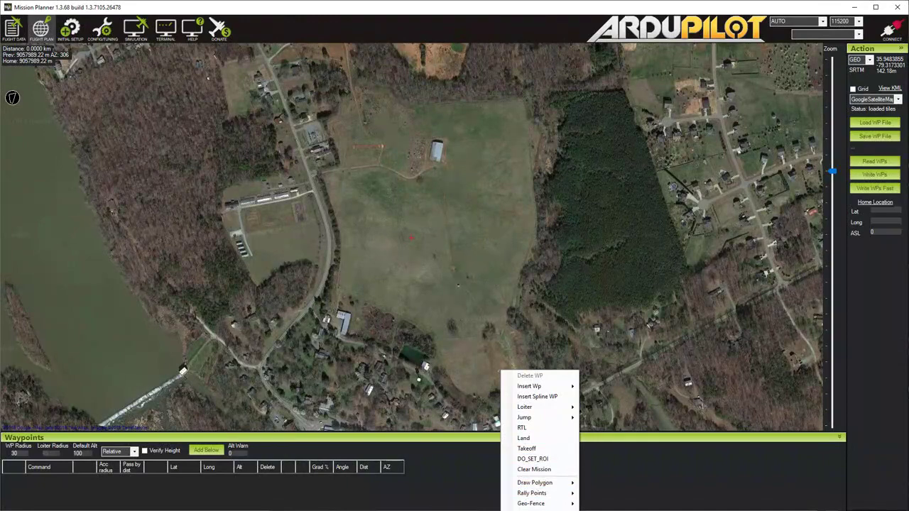
pyautogui.press('Return')
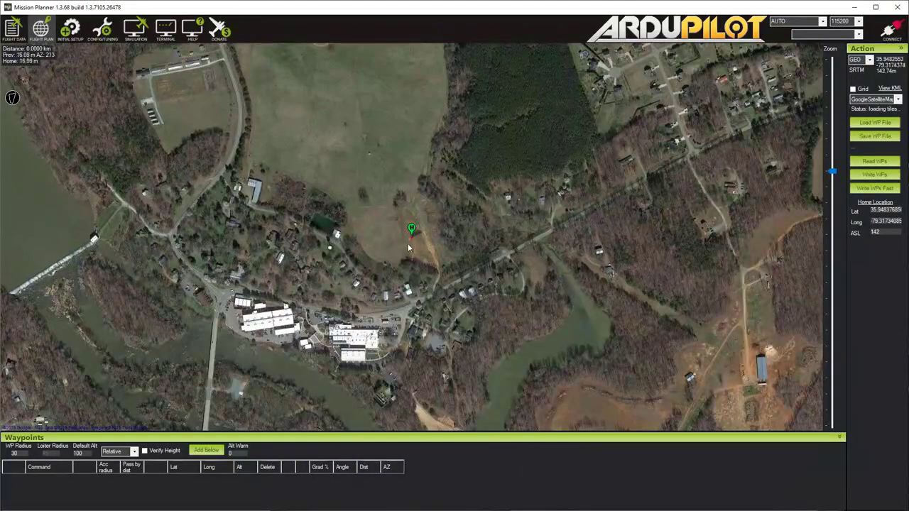
# - Set the waypoint altitude type to Terrain
pyautogui.moveTo(424, 260)
pyautogui.mouseDown()
pyautogui.moveTo(449, 277)
pyautogui.moveTo(466, 340)
pyautogui.mouseUp()
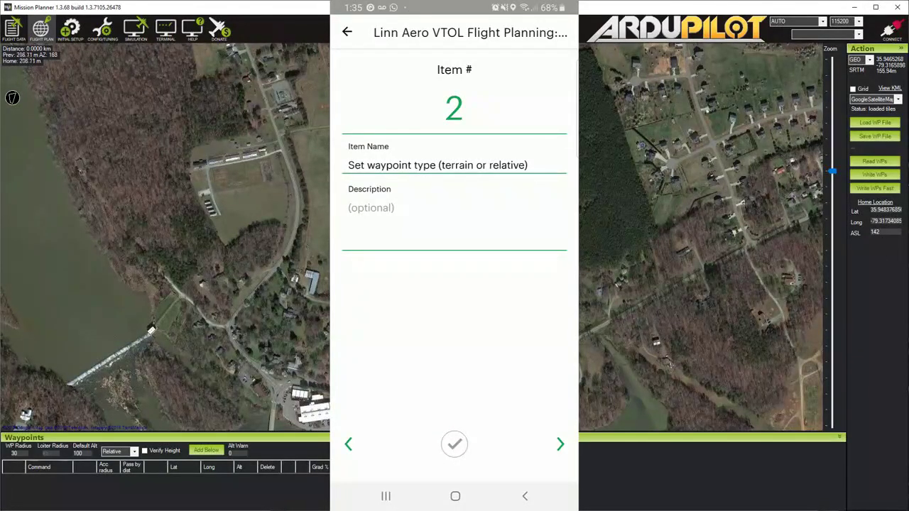
pyautogui.click(134, 452)
pyautogui.click(117, 472)
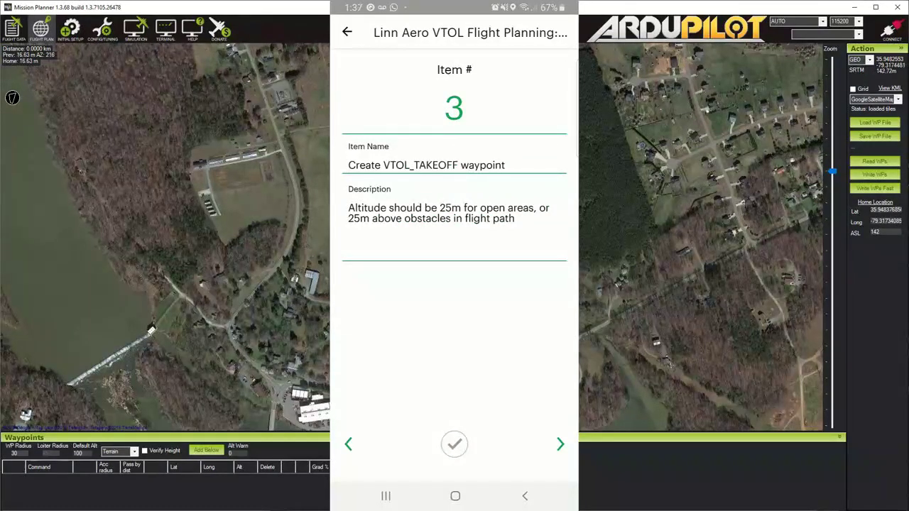
# - Add a takeoff command to the mission with an altitude of 30 and a takeoff pitch of 15
pyautogui.rightClick(464, 333)
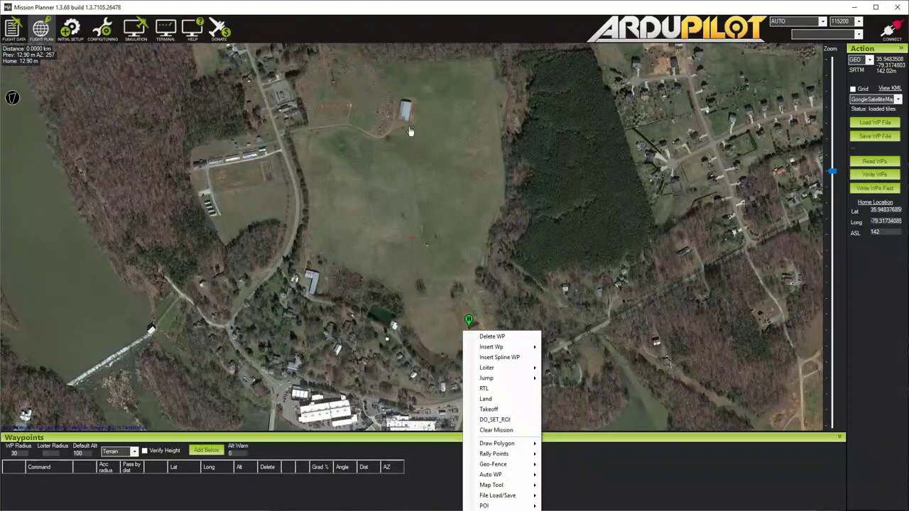
pyautogui.click(526, 339)
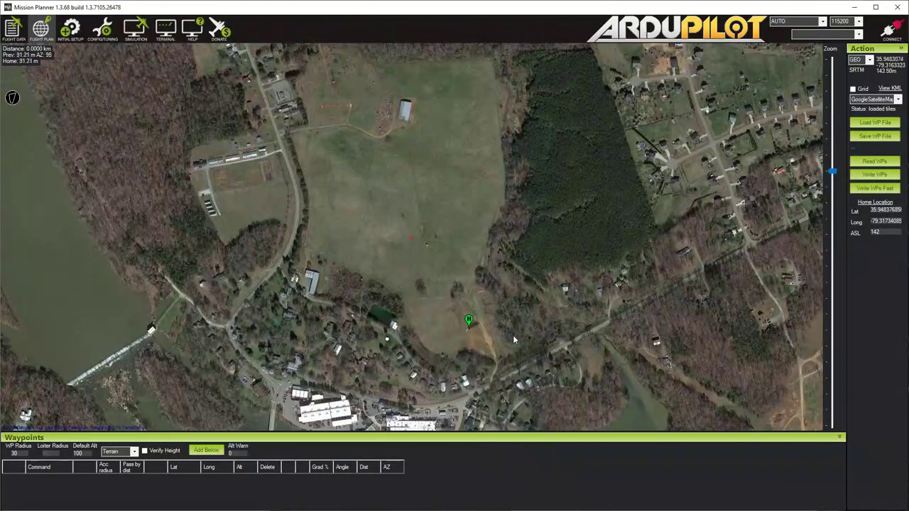
pyautogui.moveTo(513, 335)
pyautogui.mouseDown()
pyautogui.moveTo(492, 258)
pyautogui.moveTo(466, 233)
pyautogui.mouseUp()
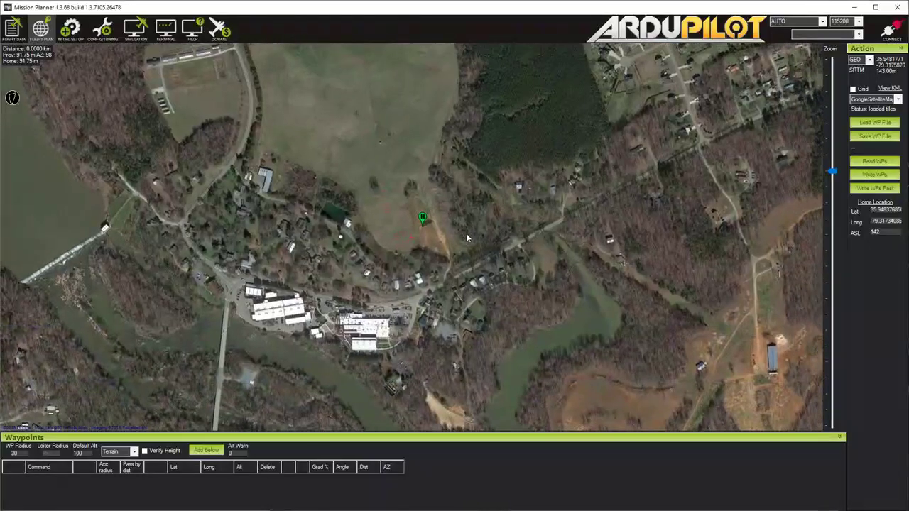
pyautogui.rightClick(415, 228)
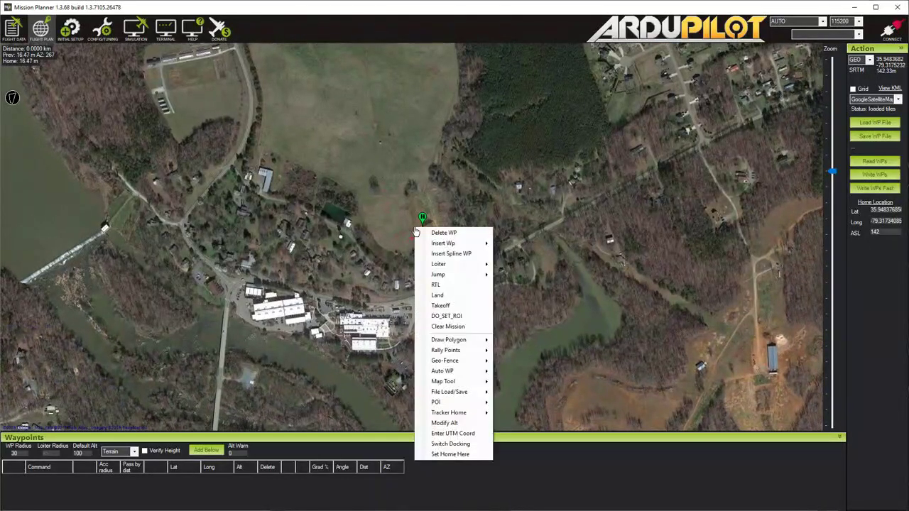
pyautogui.click(441, 307)
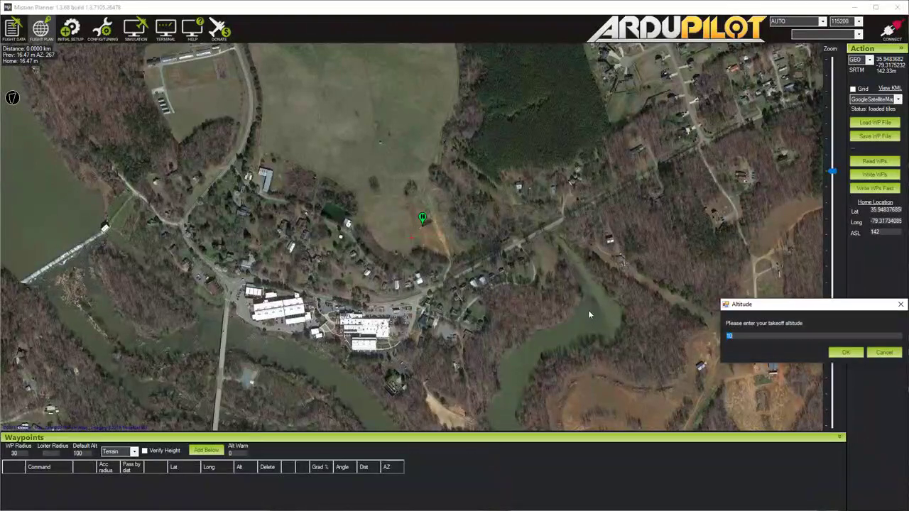
pyautogui.moveTo(753, 304); pyautogui.dragTo(643, 280)
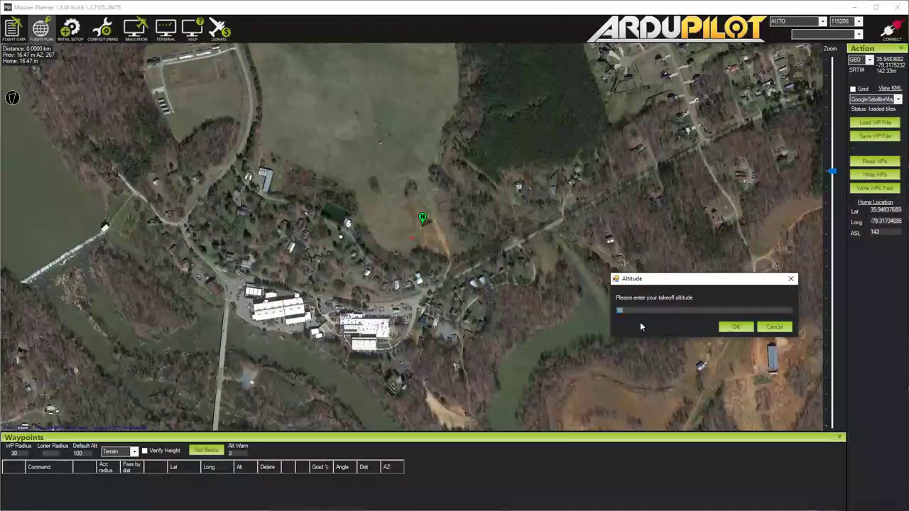
pyautogui.click(736, 328)
pyautogui.moveTo(758, 308); pyautogui.dragTo(652, 309)
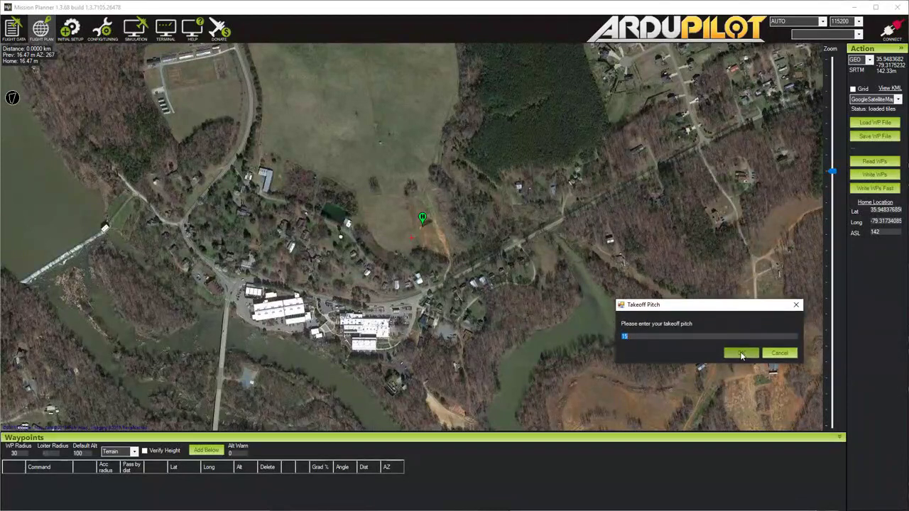
pyautogui.click(741, 353)
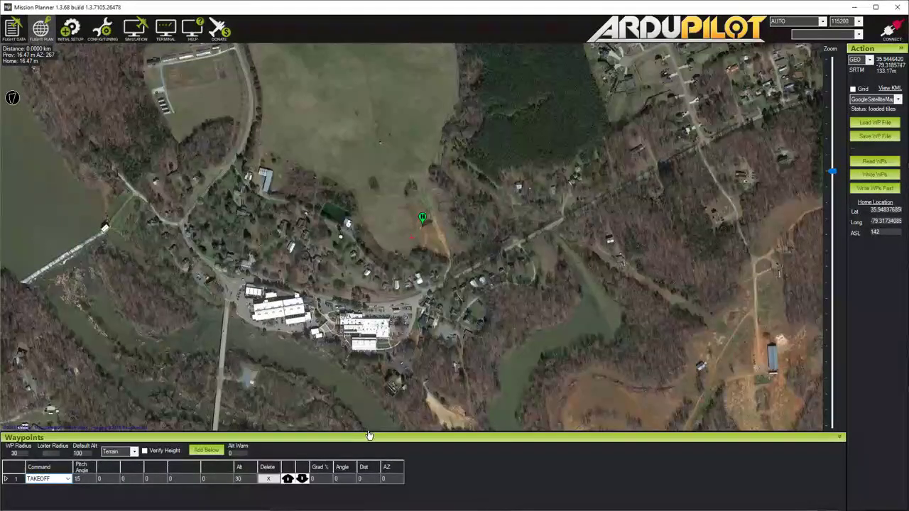
# - Enlarge the waypoint list, change the takeoff command to VTOL_TAKEOFF and set its first parameter to 0
pyautogui.moveTo(369, 432); pyautogui.dragTo(369, 362)
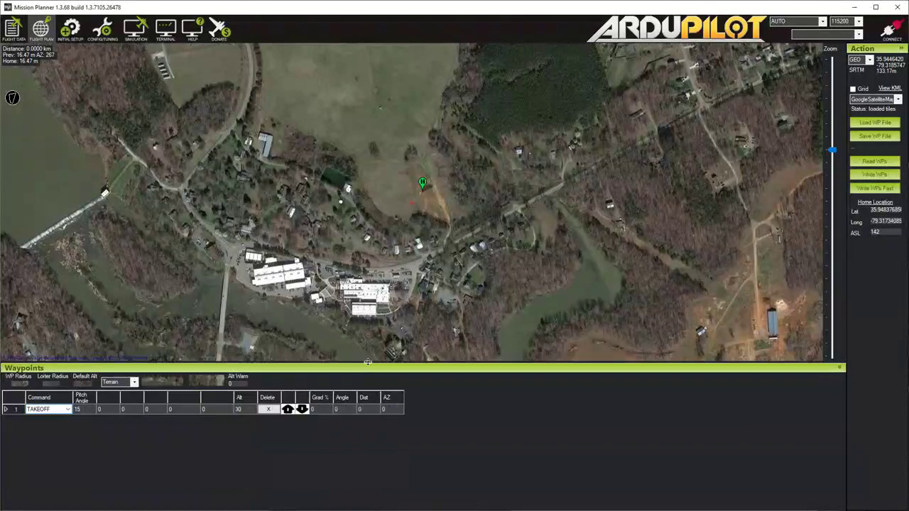
pyautogui.click(68, 410)
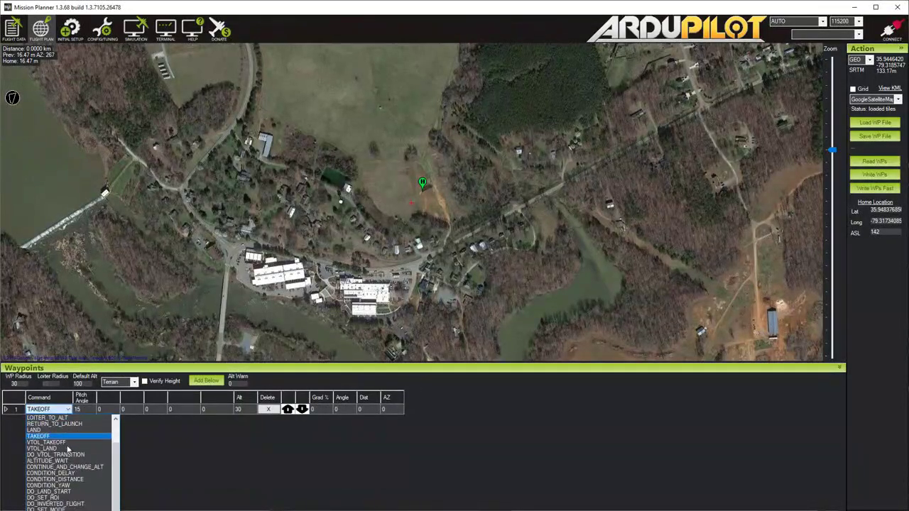
pyautogui.click(67, 443)
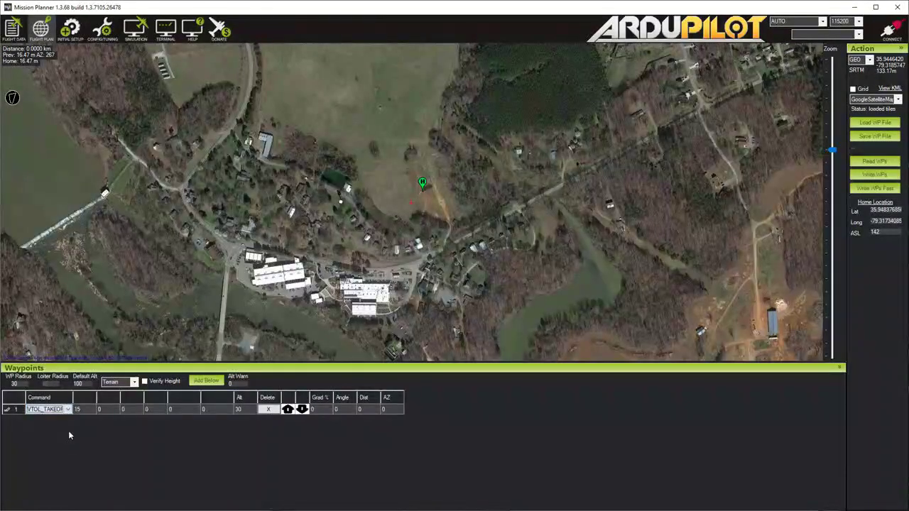
pyautogui.click(84, 410)
pyautogui.write('0')
pyautogui.press('Return')
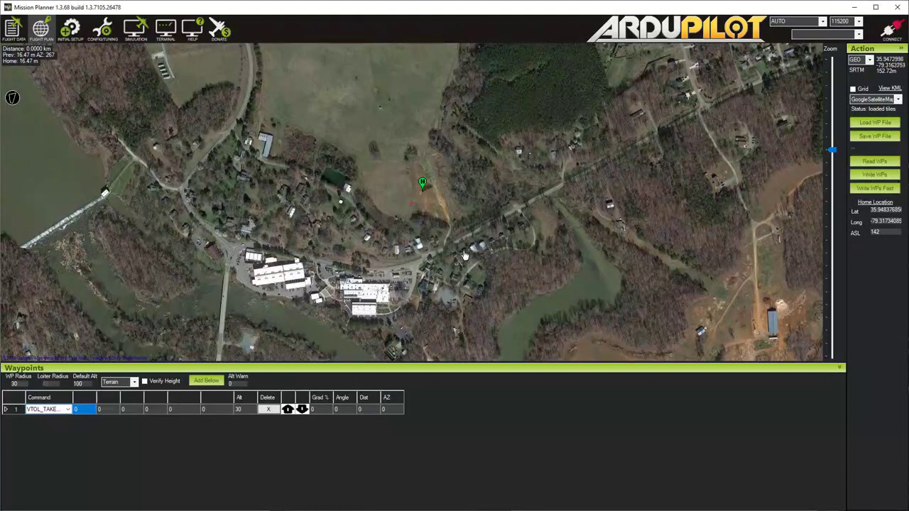
# - Reposition the home marker within the clearing south of the field, at about 35.9484, -79.3175
pyautogui.moveTo(470, 217); pyautogui.dragTo(471, 232)
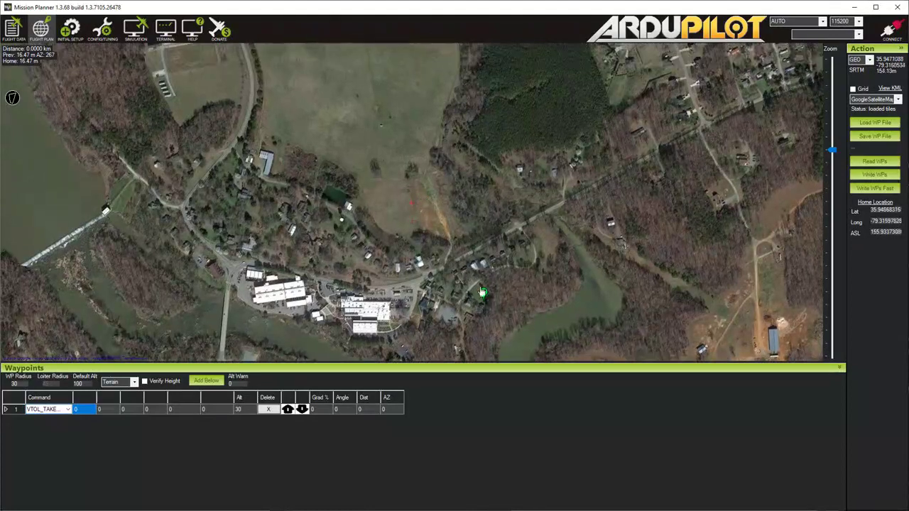
pyautogui.moveTo(479, 298); pyautogui.dragTo(418, 212)
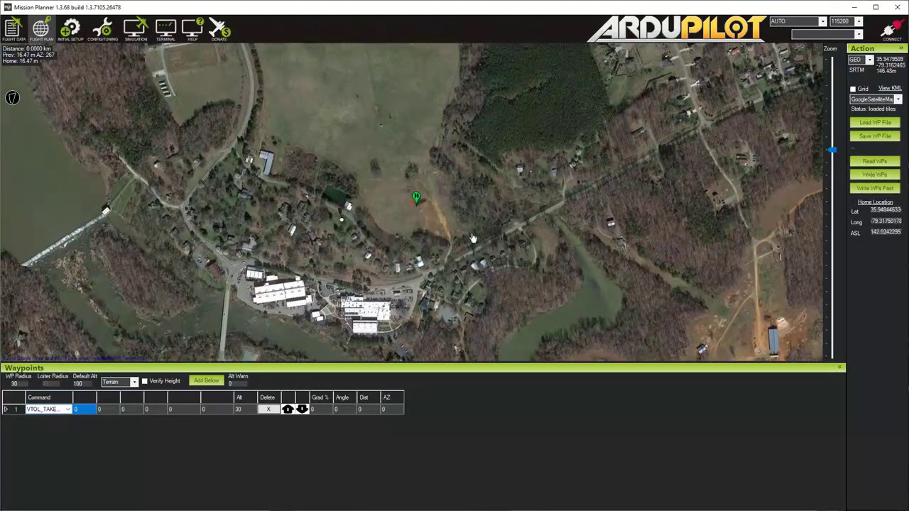
# - Add a waypoint in the open field about 257 m northwest of home with an altitude of 60
pyautogui.moveTo(471, 234); pyautogui.dragTo(502, 301)
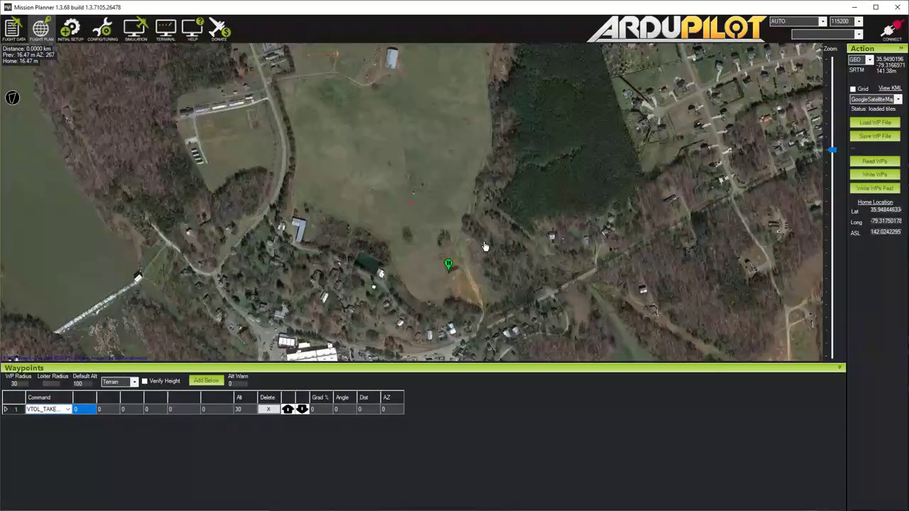
pyautogui.click(406, 193)
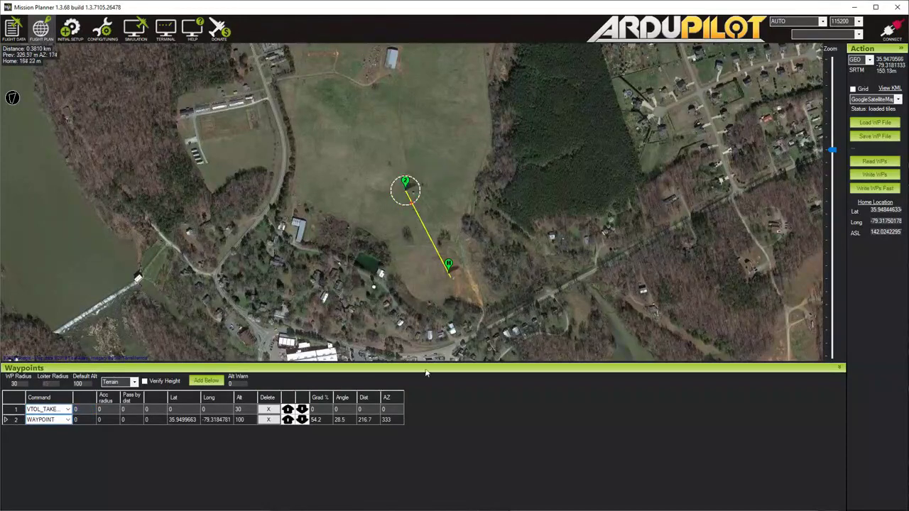
pyautogui.click(247, 420)
pyautogui.write('60')
pyautogui.press('Return')
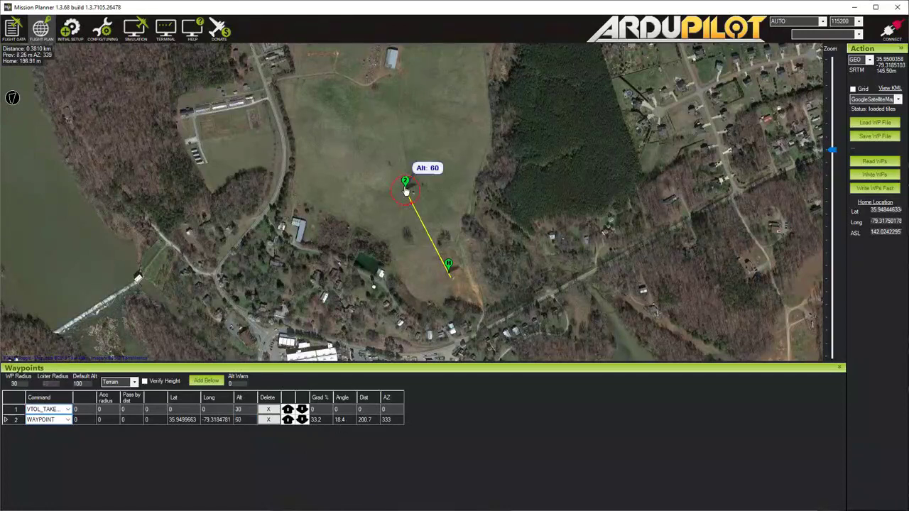
pyautogui.moveTo(403, 187); pyautogui.dragTo(392, 171)
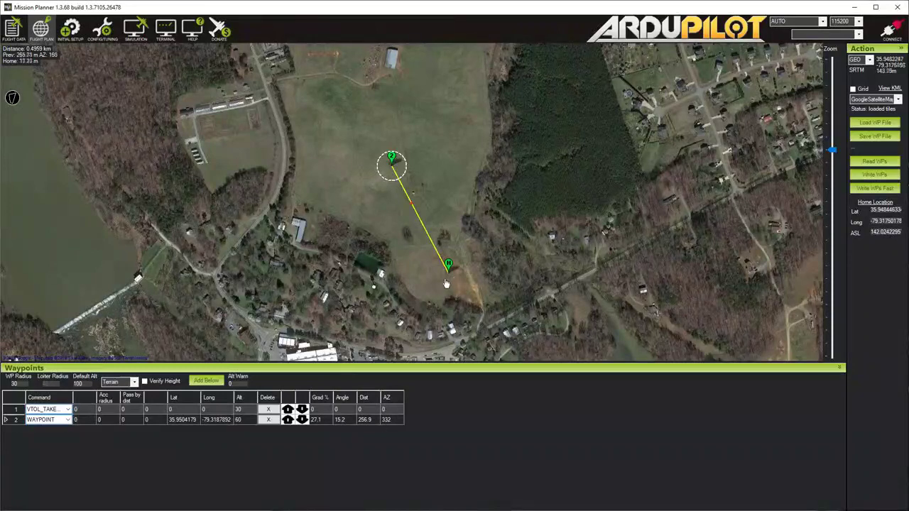
pyautogui.moveTo(449, 265)
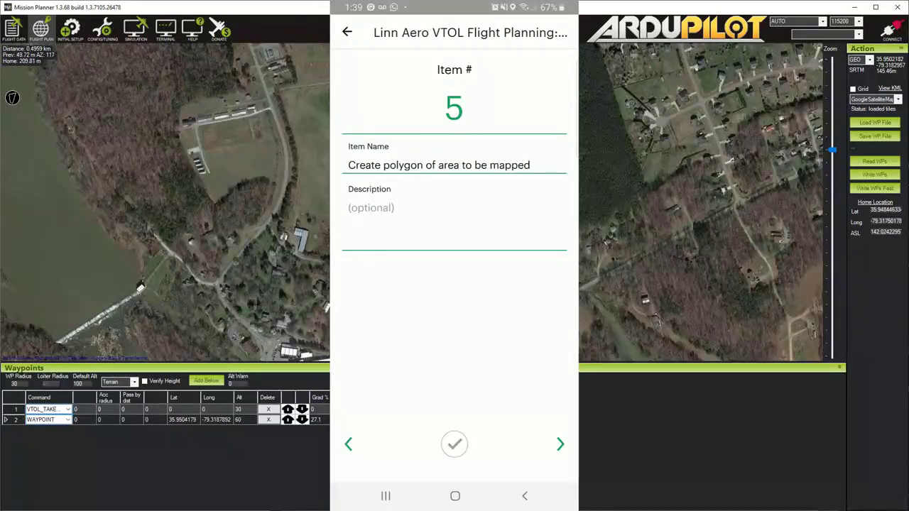
# - Draw a six-point survey polygon around the large open field, from its southwest edge clockwise to its southeast corner
pyautogui.moveTo(455, 177); pyautogui.dragTo(456, 228)
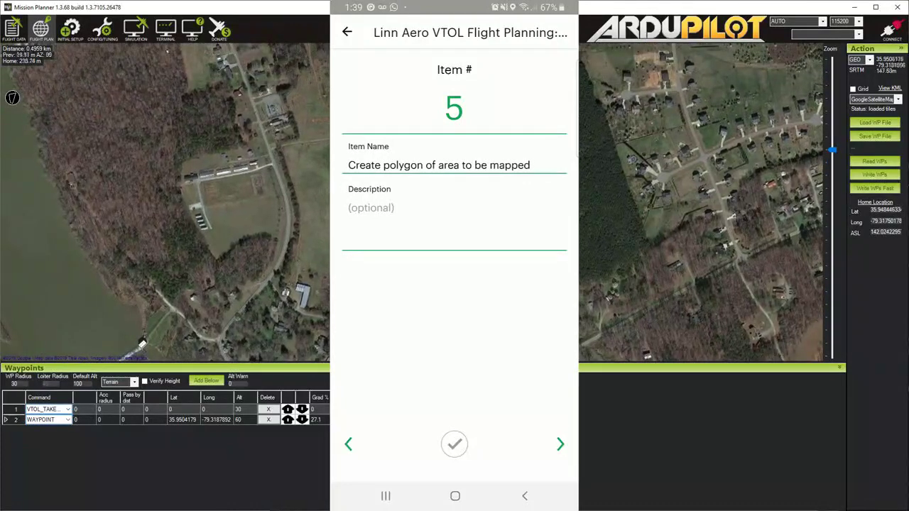
pyautogui.click(288, 260)
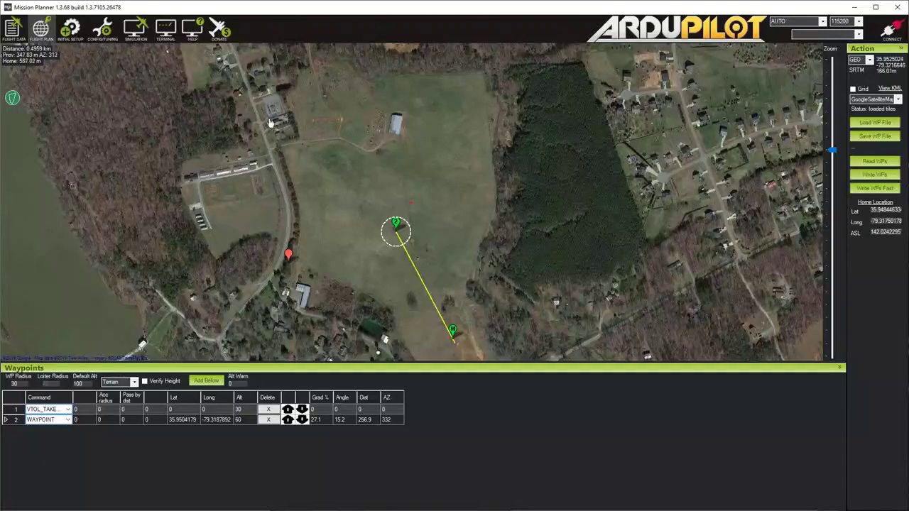
pyautogui.click(257, 98)
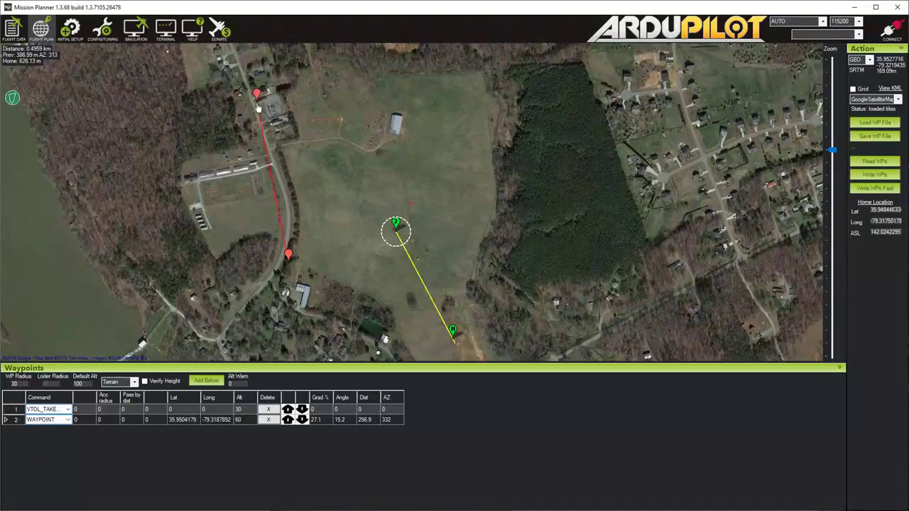
pyautogui.click(314, 58)
pyautogui.click(489, 65)
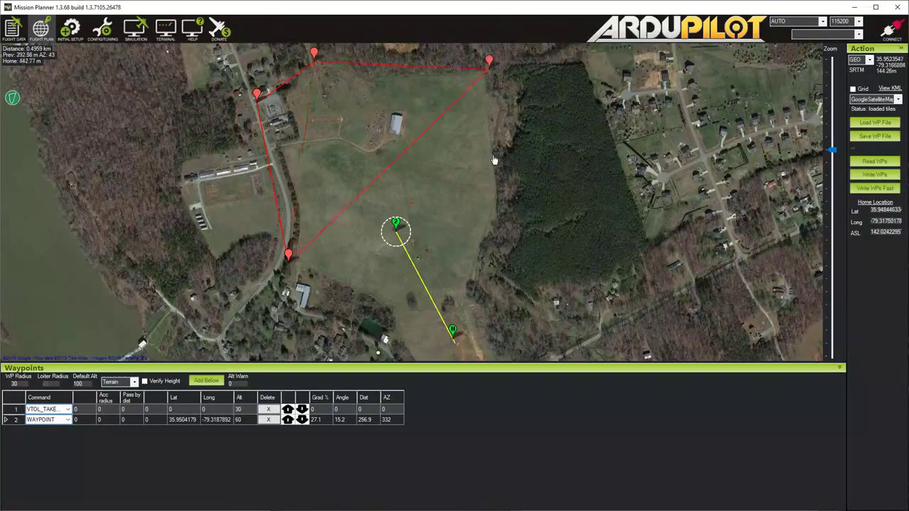
pyautogui.click(506, 199)
pyautogui.click(466, 309)
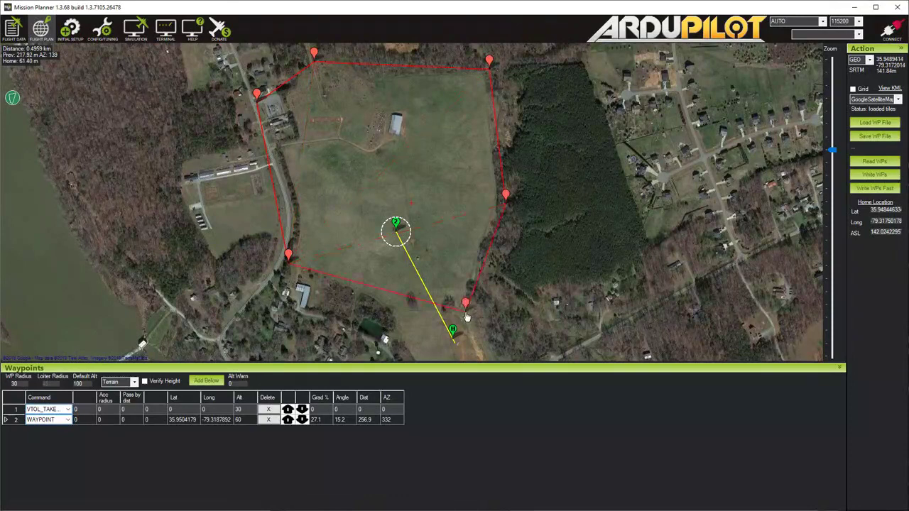
# - Add a seventh survey polygon point at the field's southern edge and create a Survey (Grid) from the polygon
pyautogui.click(383, 315)
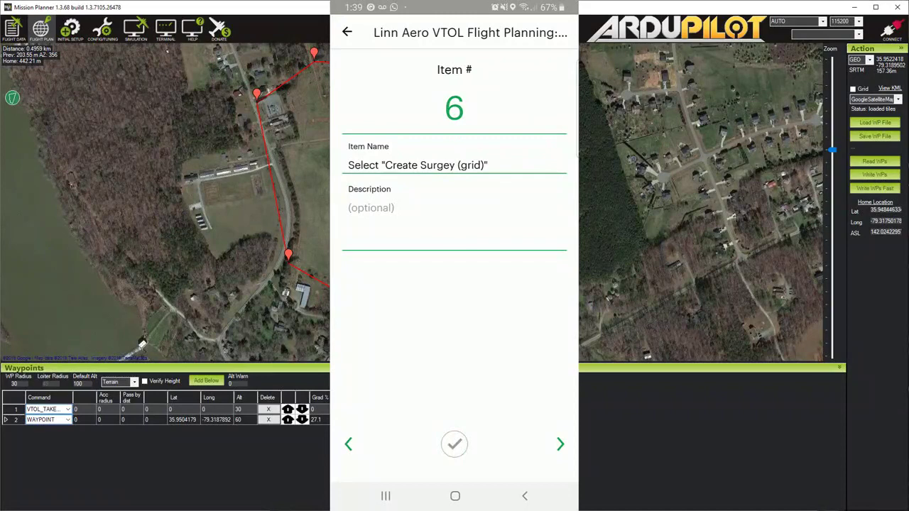
pyautogui.rightClick(391, 134)
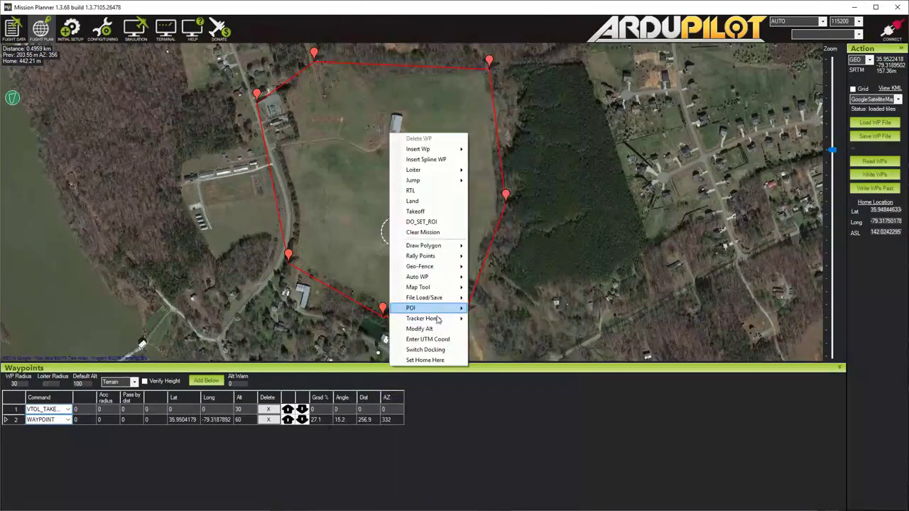
pyautogui.moveTo(439, 308)
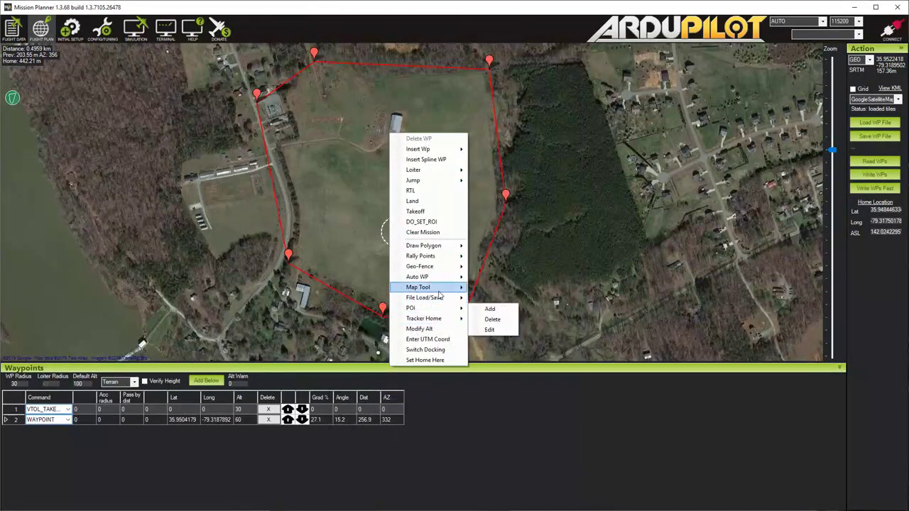
pyautogui.moveTo(459, 282)
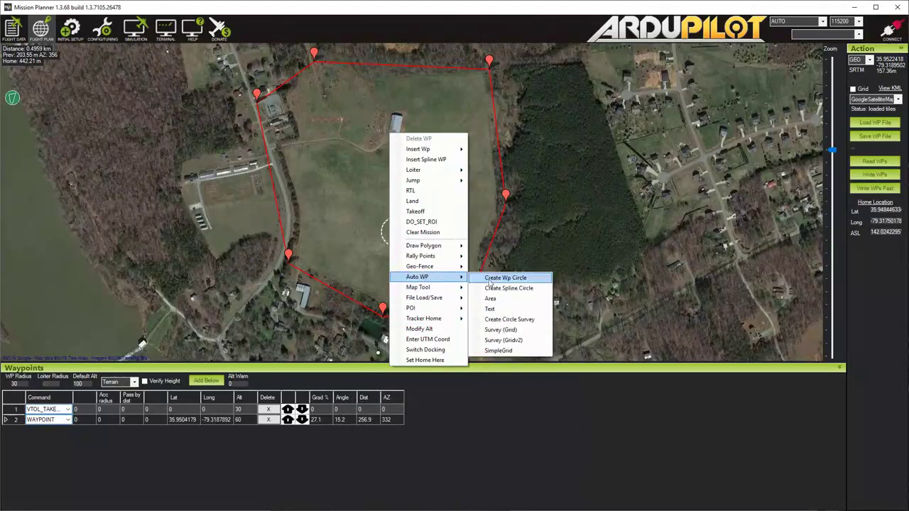
pyautogui.click(497, 331)
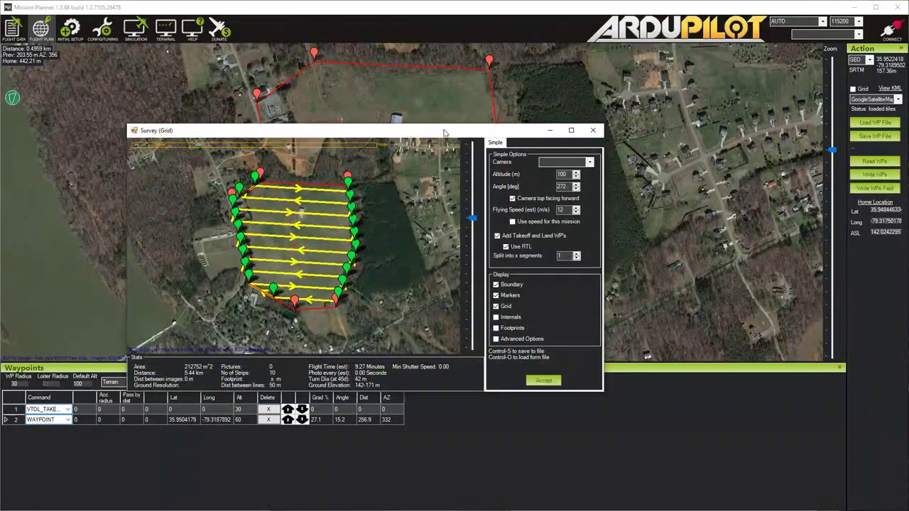
# - Set the survey's estimated flying speed to 18 m/s
pyautogui.moveTo(409, 137); pyautogui.dragTo(610, 164)
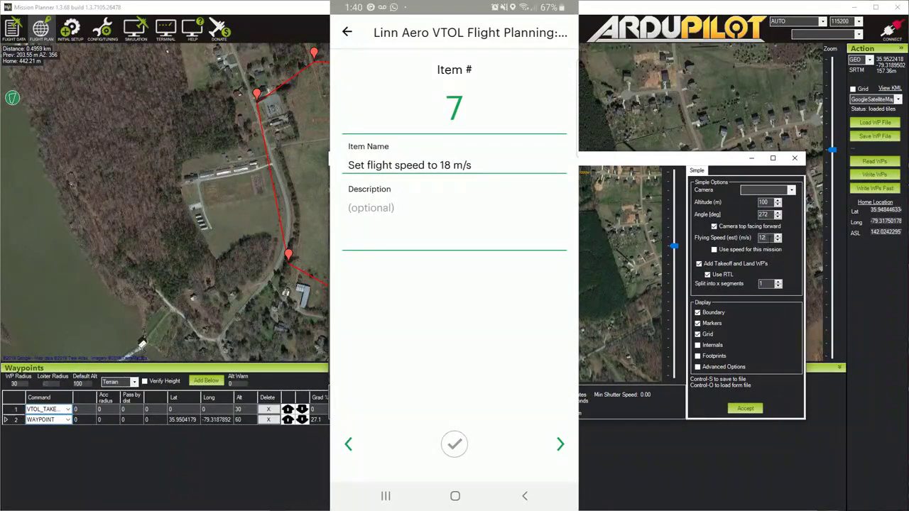
pyautogui.write('8')
pyautogui.press('Tab')
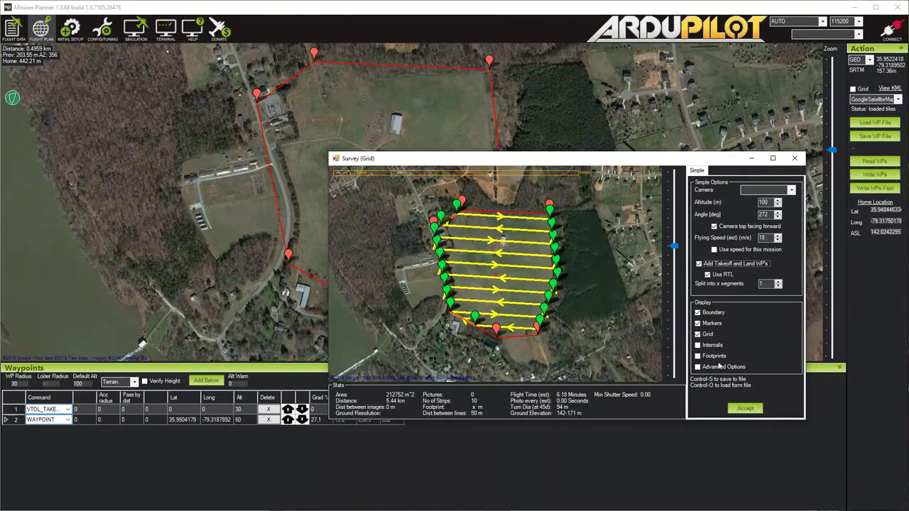
pyautogui.click(529, 383)
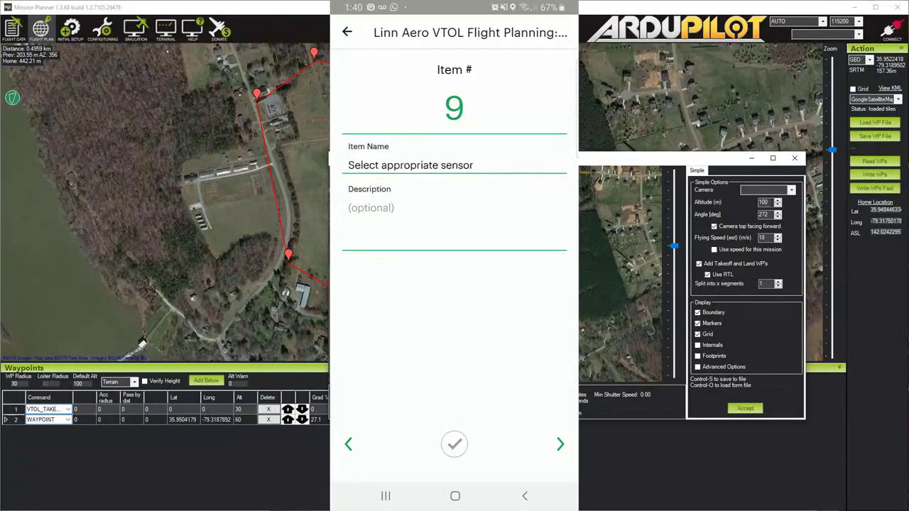
# - Choose the Sony A6000 as the survey camera
pyautogui.click(792, 190)
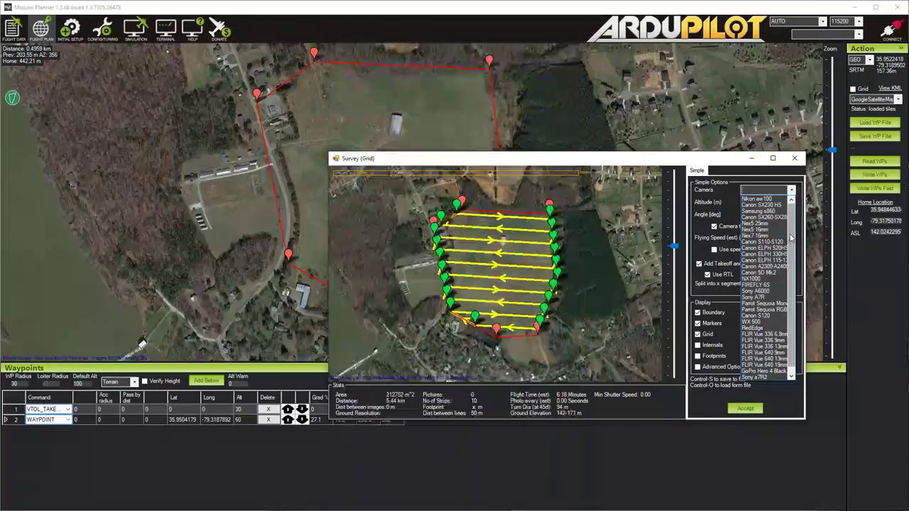
pyautogui.scroll(-1, 792, 239)
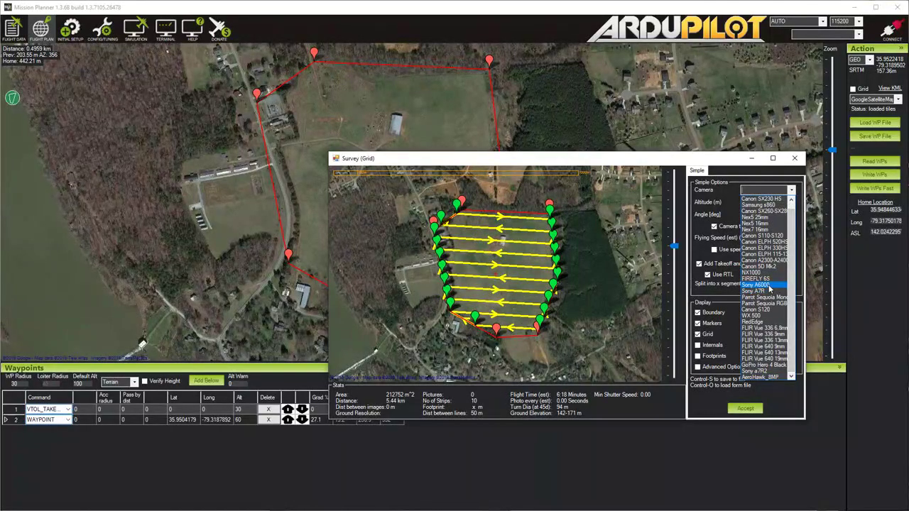
pyautogui.click(770, 286)
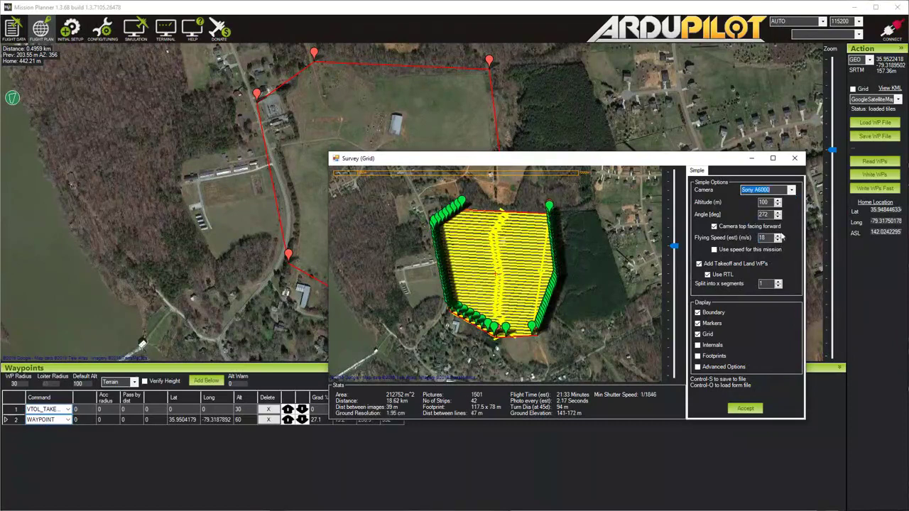
pyautogui.click(793, 190)
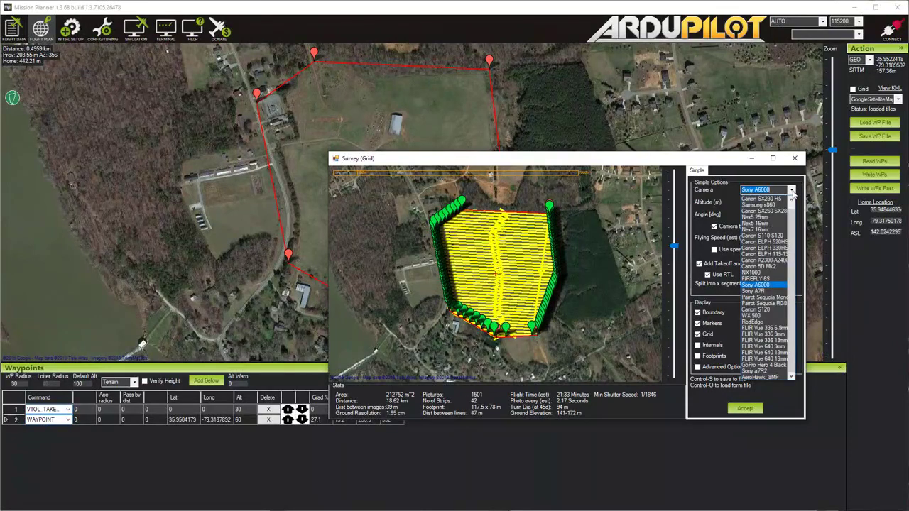
pyautogui.click(793, 190)
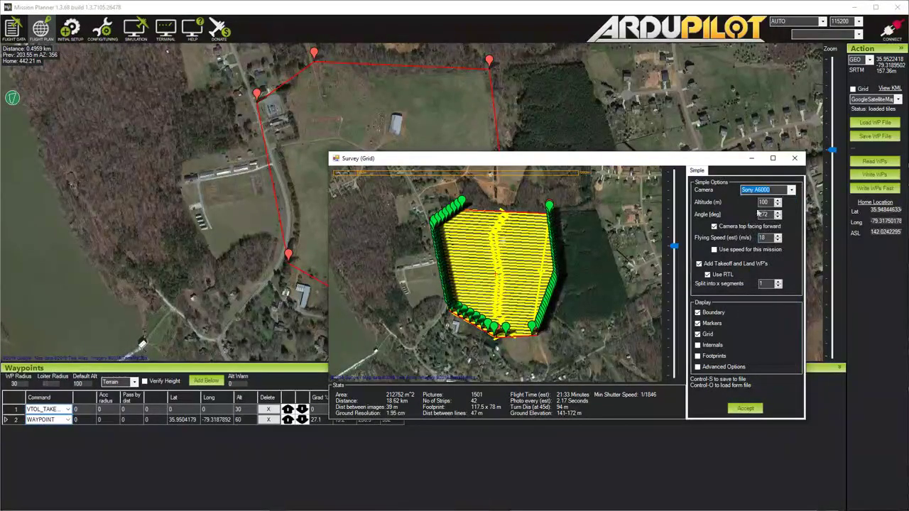
# - Enable the survey's advanced options and set the camera's focal length to 16.0 mm
pyautogui.click(698, 367)
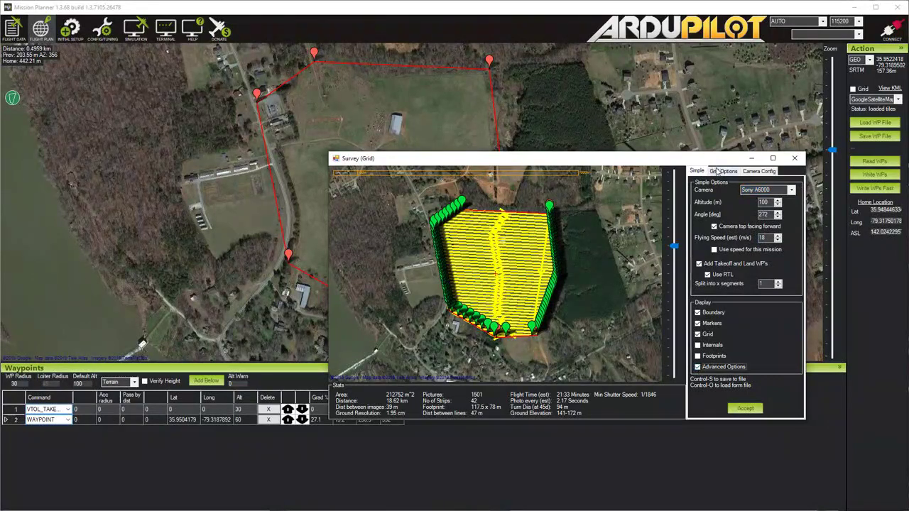
pyautogui.click(747, 173)
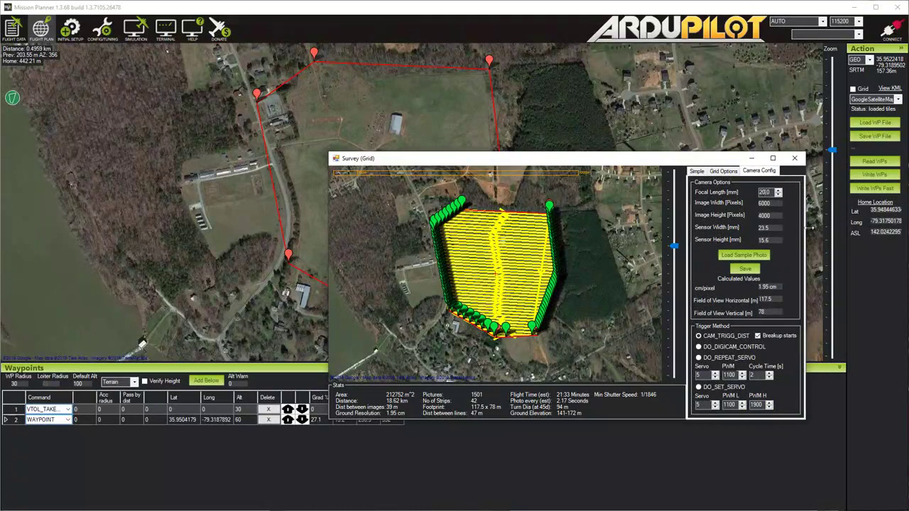
pyautogui.press('Down')
pyautogui.press('Down')
pyautogui.press('Down')
pyautogui.press('Down')
# - Save the camera configuration under the name "A6000 w/ 16mm"
pyautogui.click(746, 269)
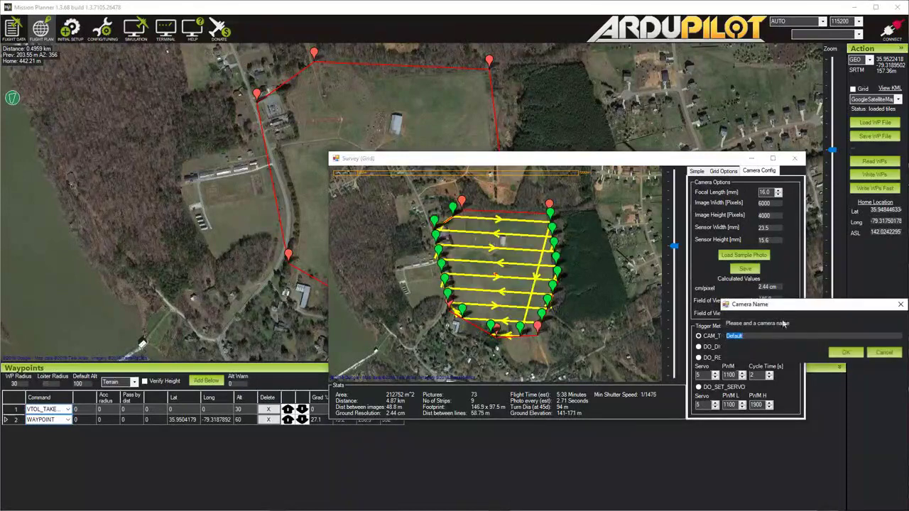
pyautogui.write('A6000 w/ 16mm')
pyautogui.click(840, 353)
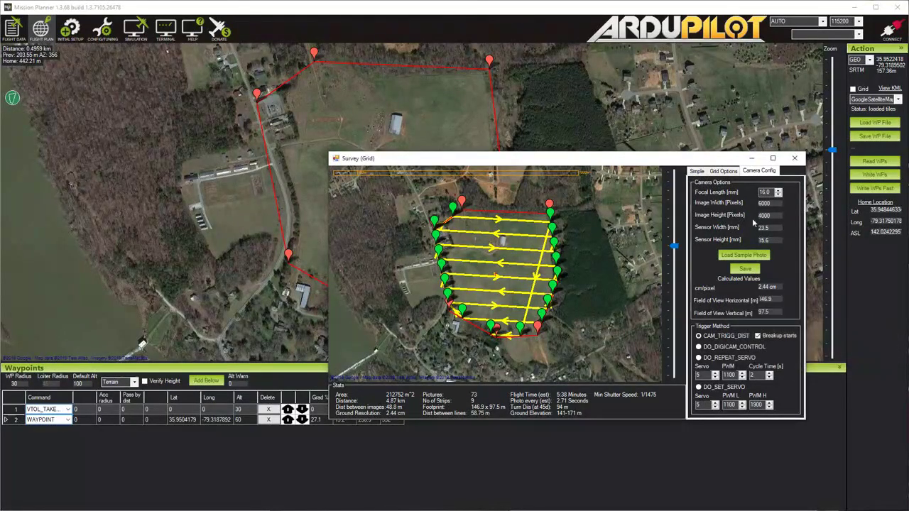
# - Set the survey grid's overlap to 80% and sidelap to 50%
pyautogui.click(699, 172)
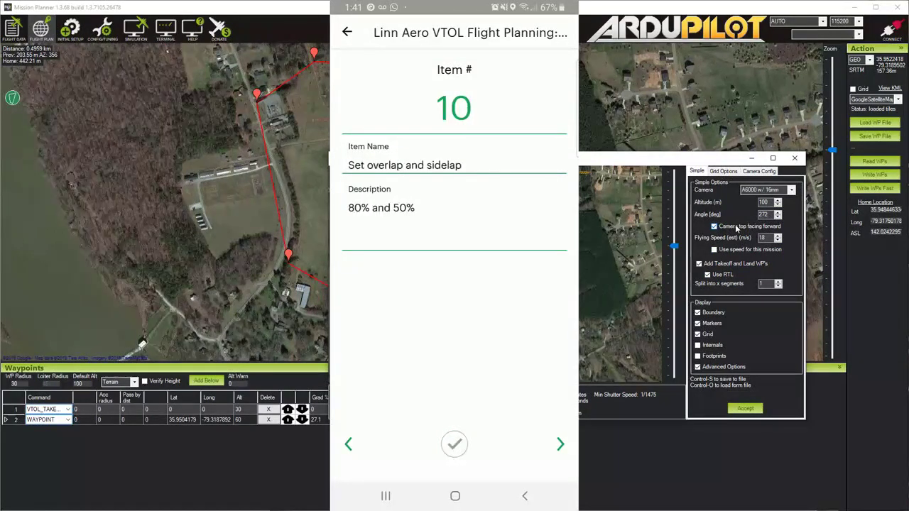
pyautogui.click(724, 171)
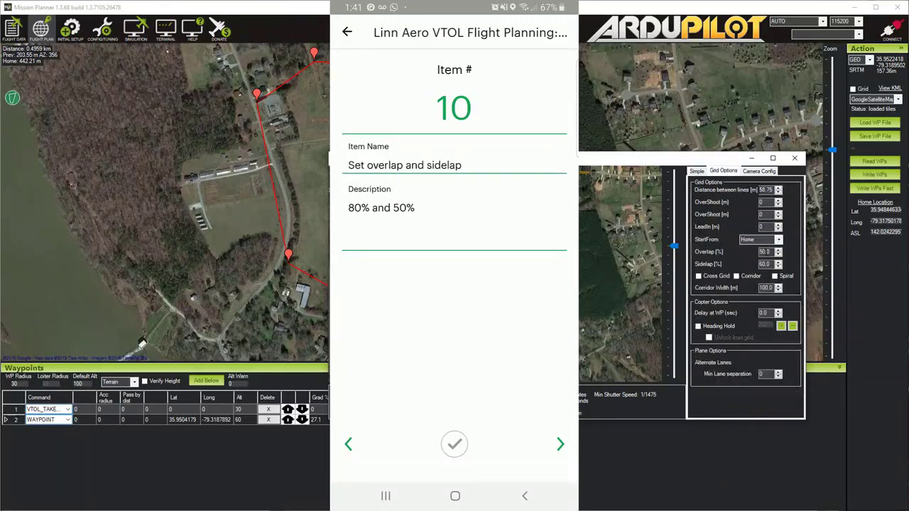
pyautogui.write('8')
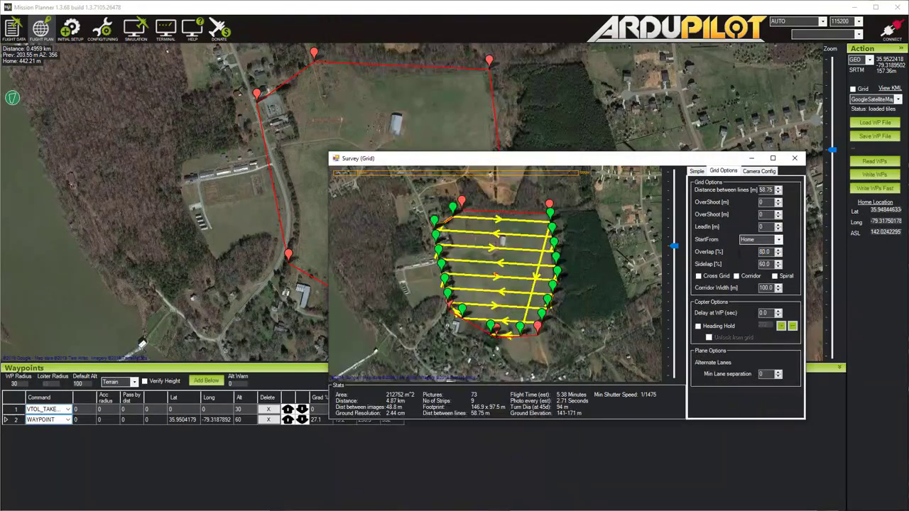
pyautogui.click(762, 264)
pyautogui.press('BackSpace')
pyautogui.write('5')
# - Turn off the automatic takeoff and land waypoints and Use RTL, and accept the survey grid into the mission
pyautogui.click(697, 173)
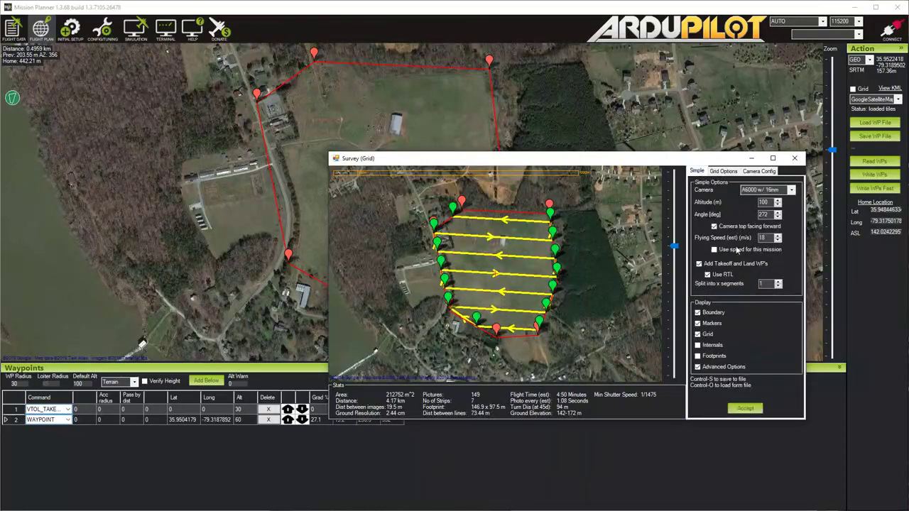
pyautogui.click(708, 265)
pyautogui.click(707, 275)
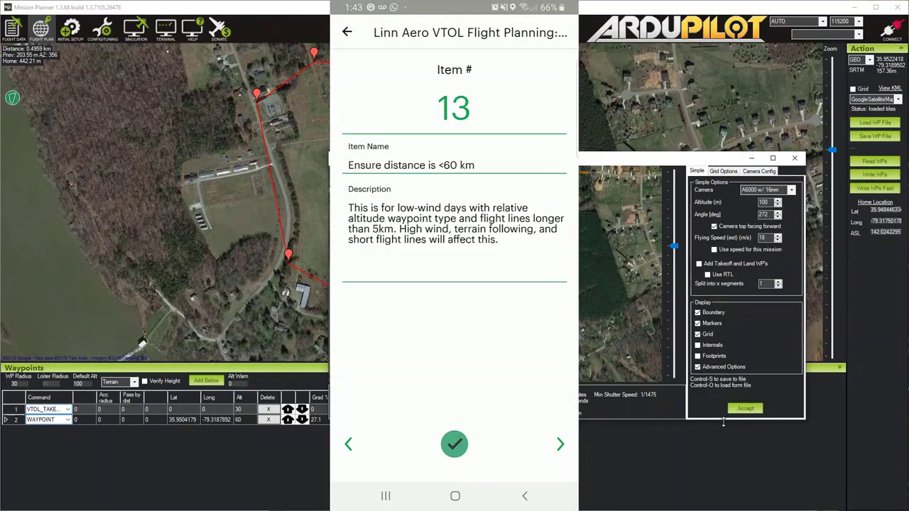
pyautogui.click(733, 412)
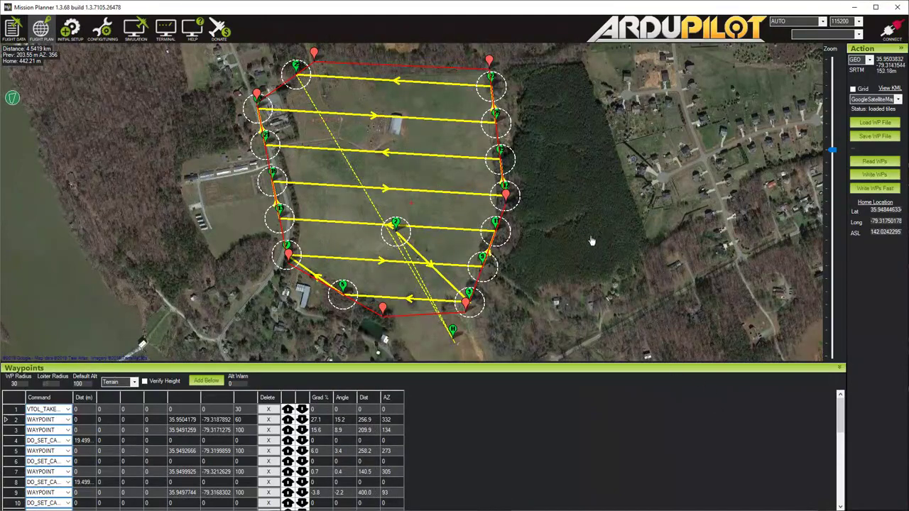
# - Examine the generated flight path from the initial waypoint through the survey lines to the last survey waypoint
pyautogui.moveTo(624, 201); pyautogui.dragTo(685, 165)
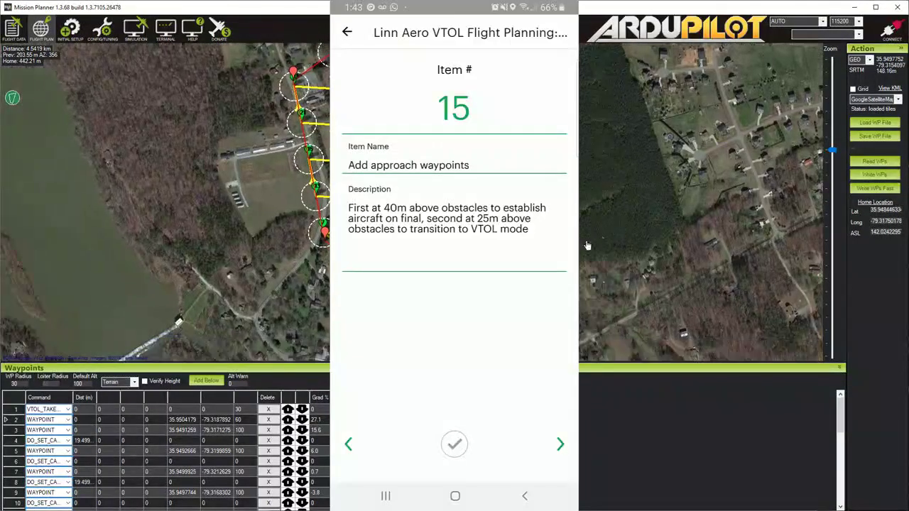
pyautogui.moveTo(611, 233); pyautogui.dragTo(617, 300)
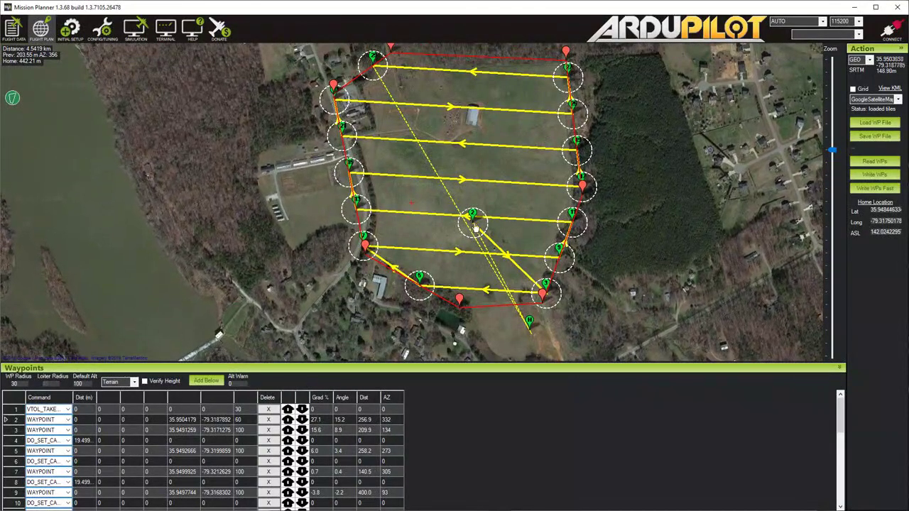
pyautogui.moveTo(476, 224)
pyautogui.moveTo(538, 286)
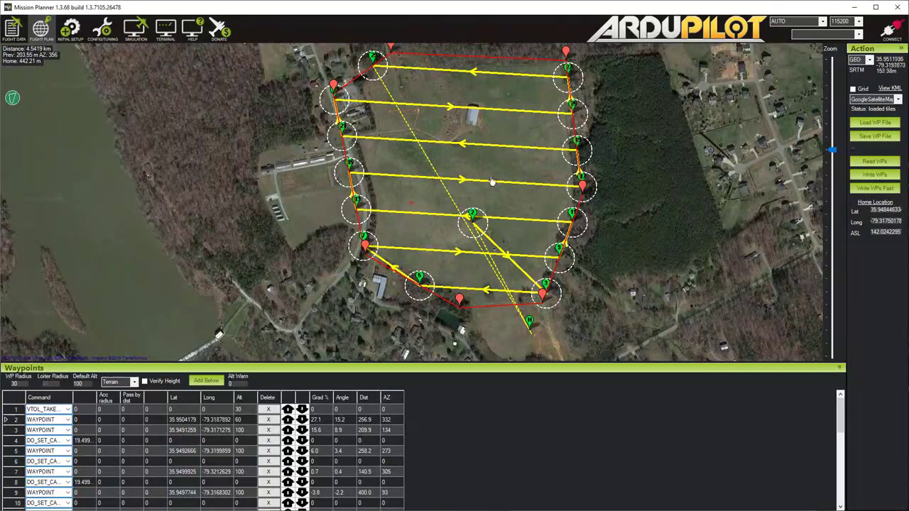
pyautogui.moveTo(498, 165); pyautogui.dragTo(495, 180)
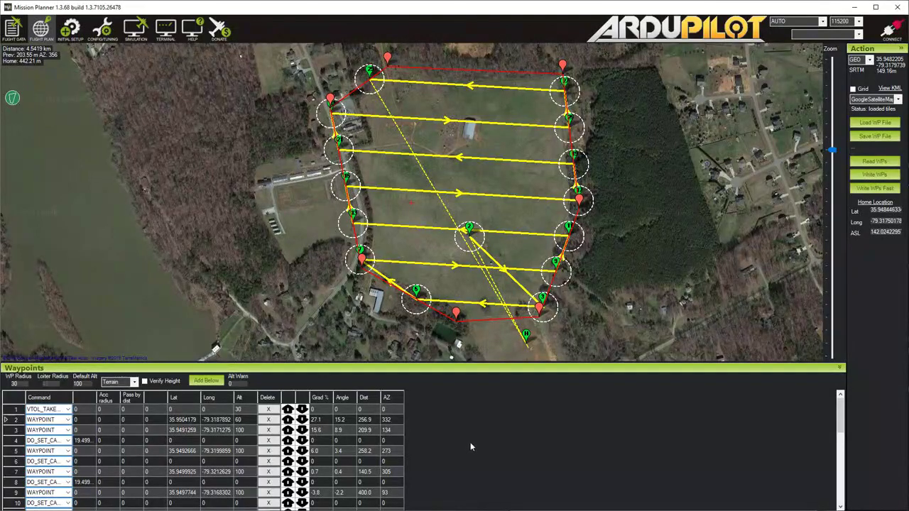
pyautogui.moveTo(544, 307)
pyautogui.moveTo(417, 304)
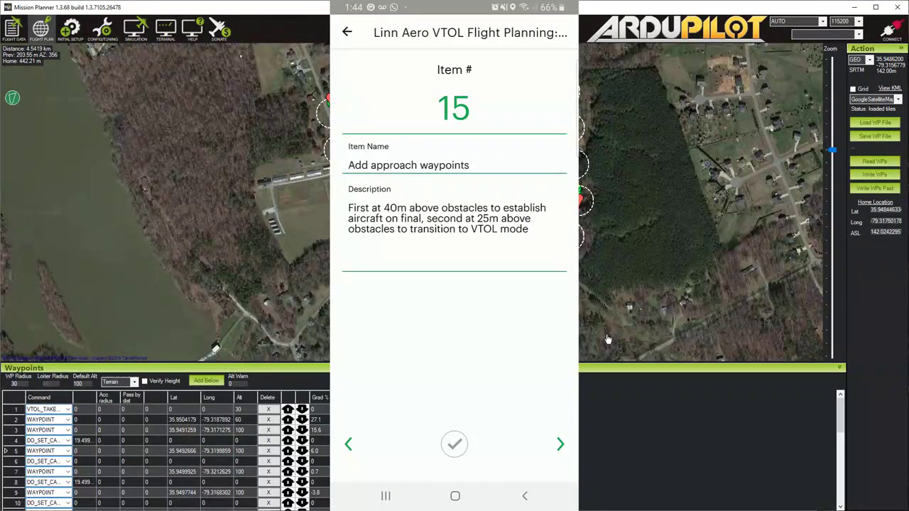
pyautogui.moveTo(608, 340); pyautogui.dragTo(609, 327)
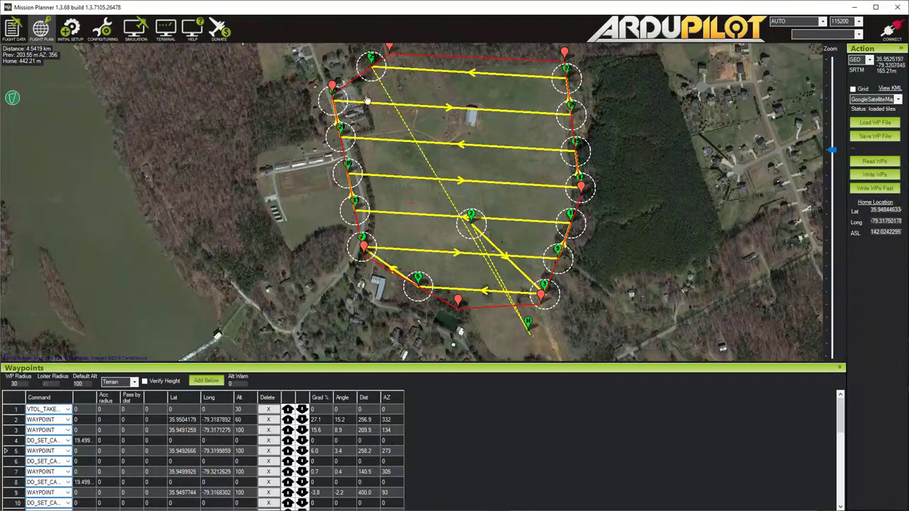
pyautogui.click(370, 70)
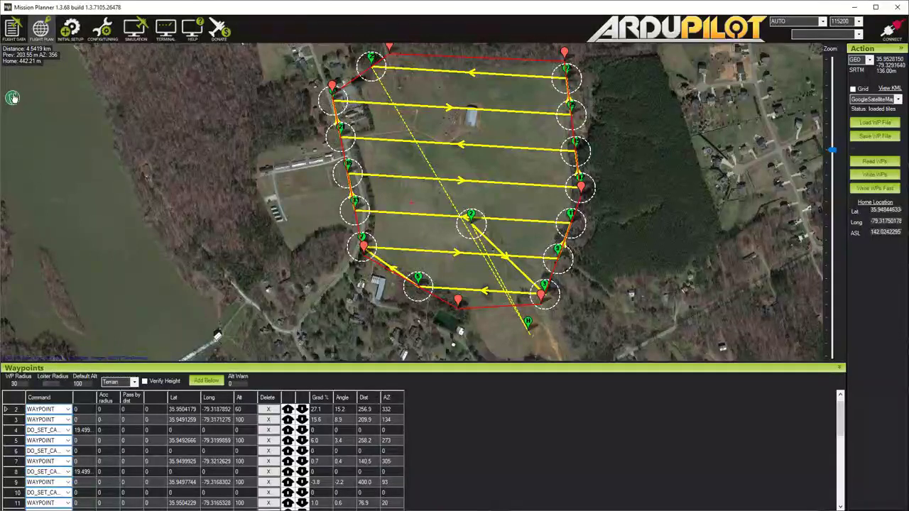
# - With polygon drawing off, add an approach waypoint about 95 m northwest of home and set its altitude to 30
pyautogui.click(505, 294)
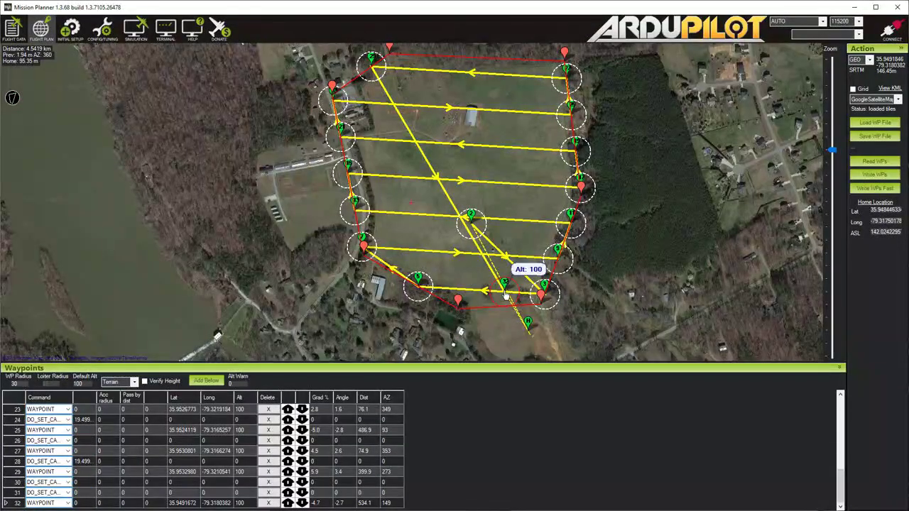
pyautogui.click(246, 505)
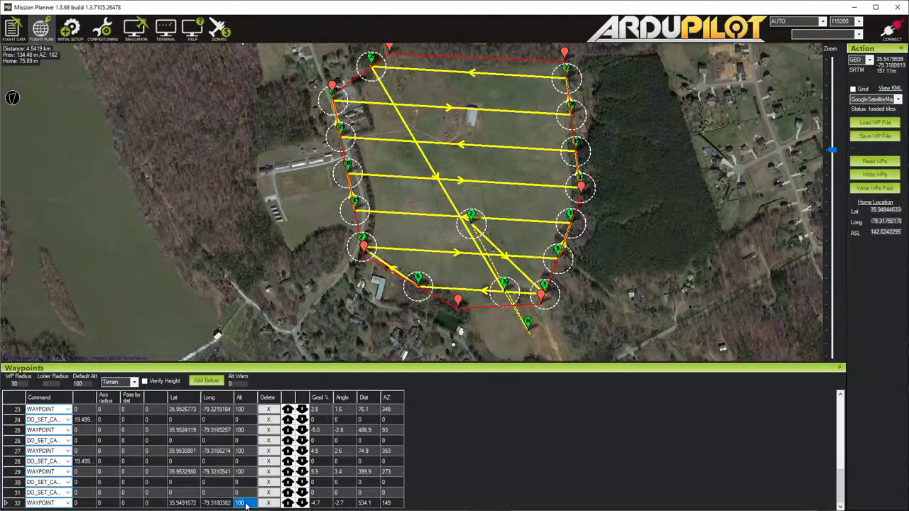
pyautogui.write('30')
pyautogui.press('Return')
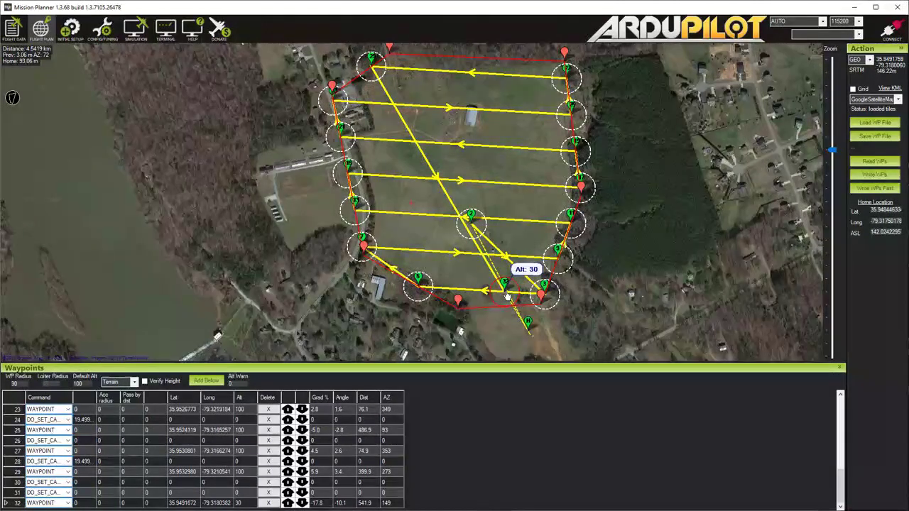
# - Add a LAND command just west of home, about 99 m from the approach waypoint
pyautogui.rightClick(520, 340)
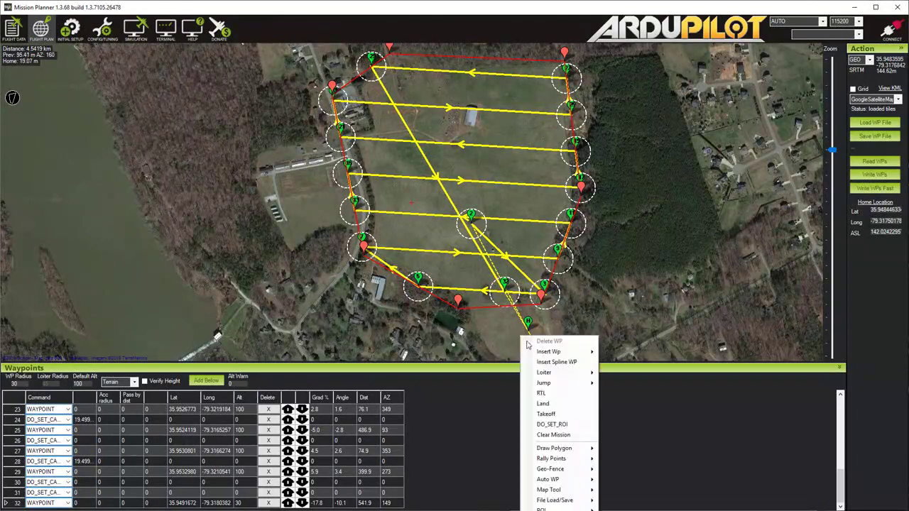
pyautogui.click(546, 403)
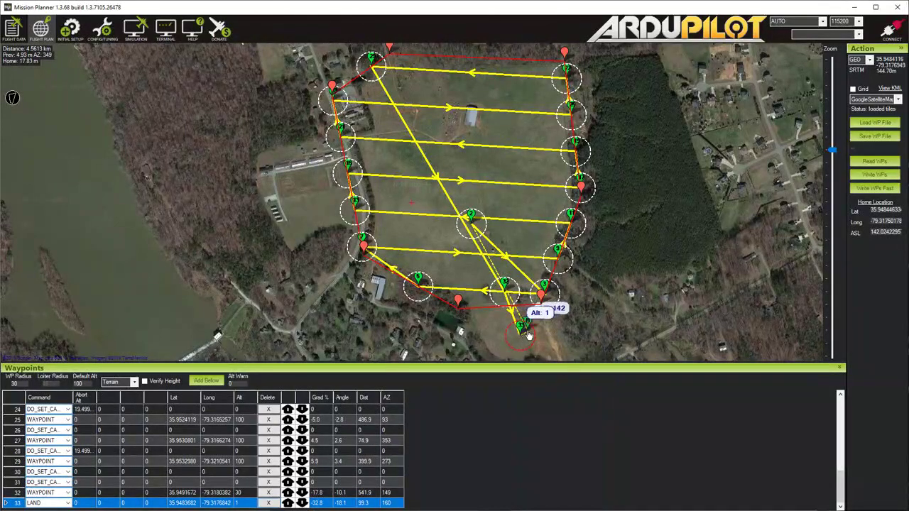
# - Move the landing point onto the home position and set its altitude to 0
pyautogui.moveTo(524, 337); pyautogui.dragTo(534, 340)
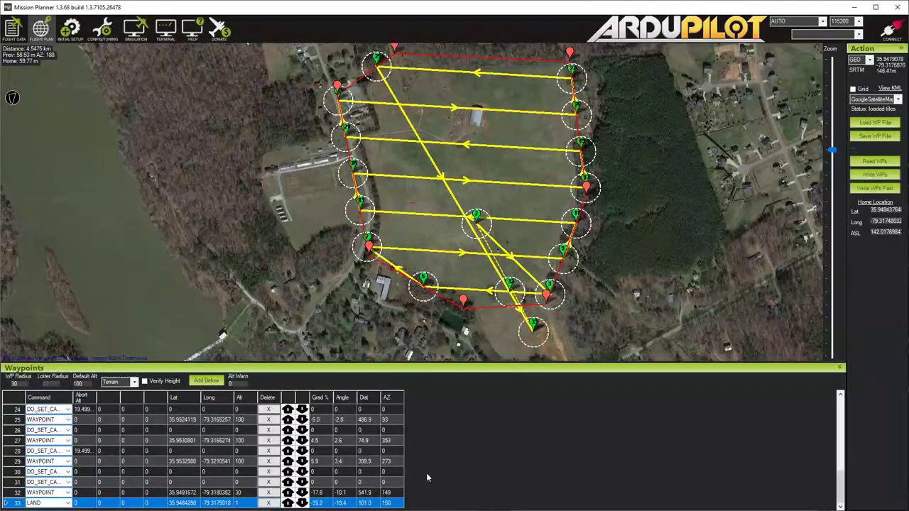
pyautogui.click(241, 504)
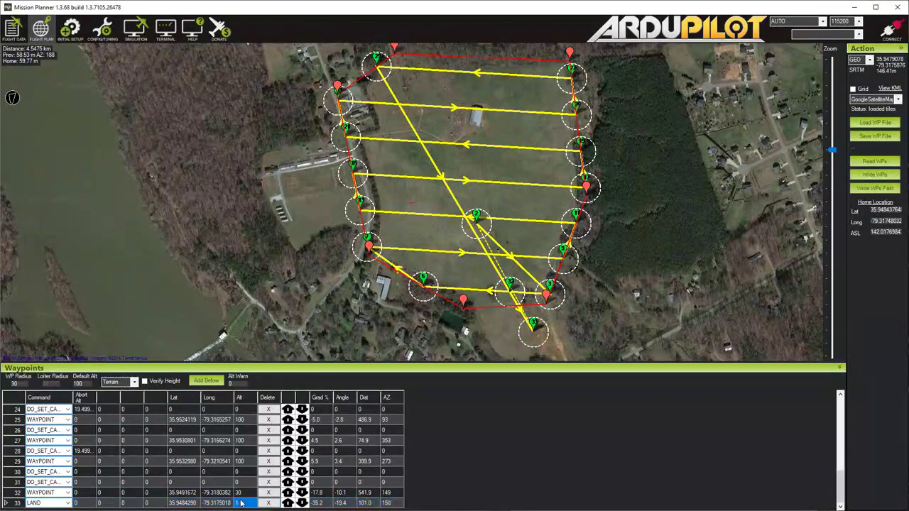
pyautogui.write('0')
# - Change the landing item's command from LAND to VTOL_LAND
pyautogui.click(70, 503)
pyautogui.click(70, 505)
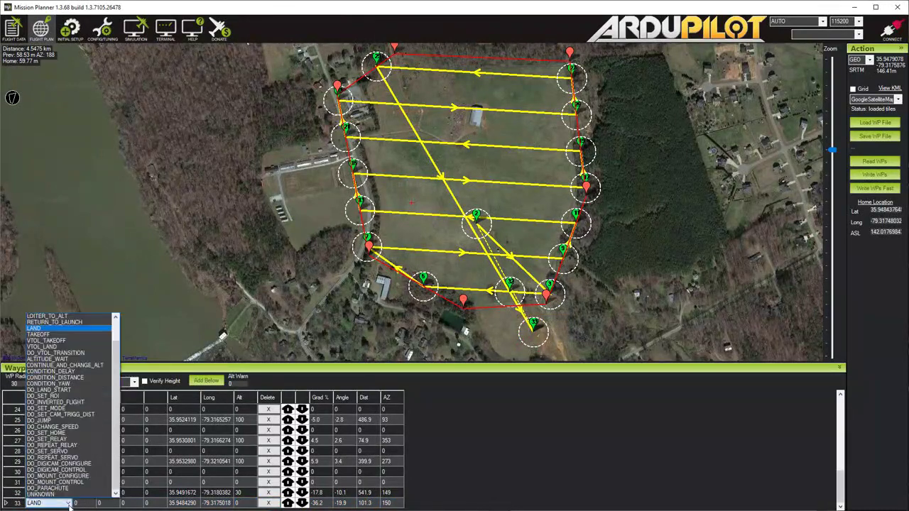
pyautogui.click(44, 348)
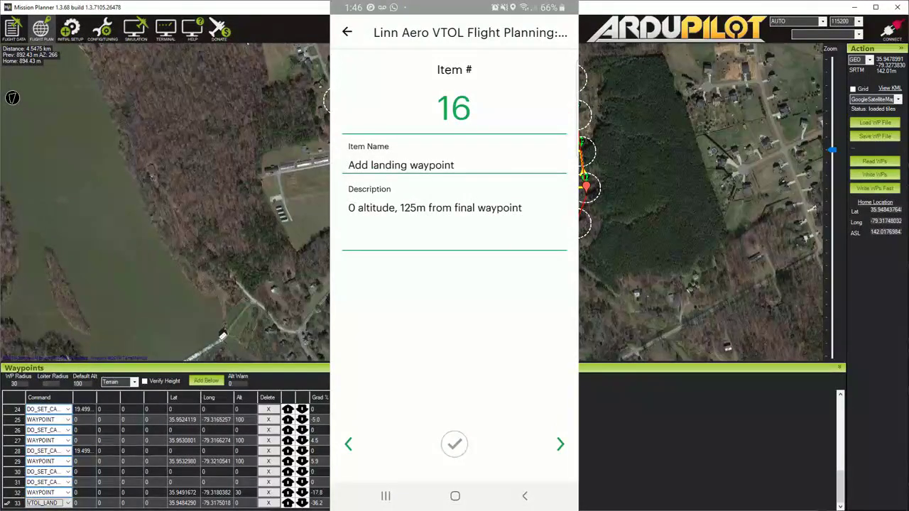
# - Examine the mission path through the survey grid, the initial waypoint, the approach waypoint and the landing point
pyautogui.moveTo(625, 311); pyautogui.dragTo(598, 292)
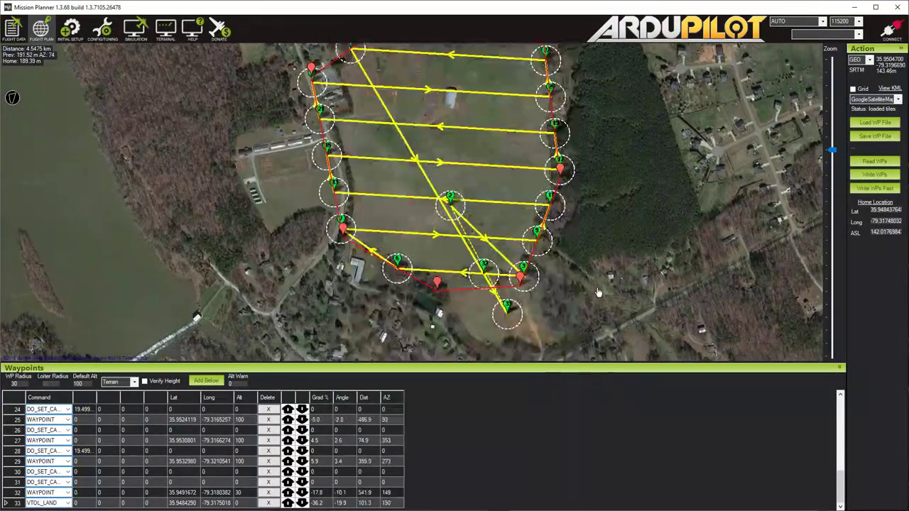
pyautogui.click(318, 112)
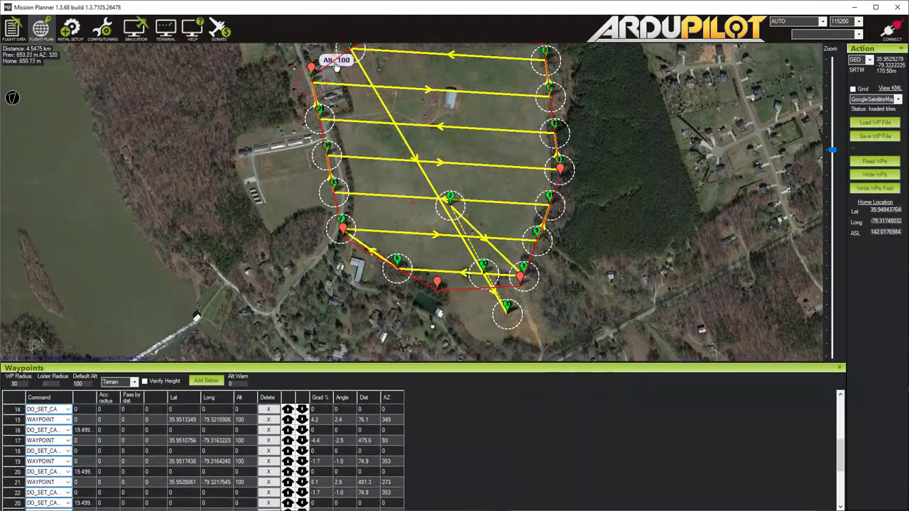
pyautogui.click(486, 275)
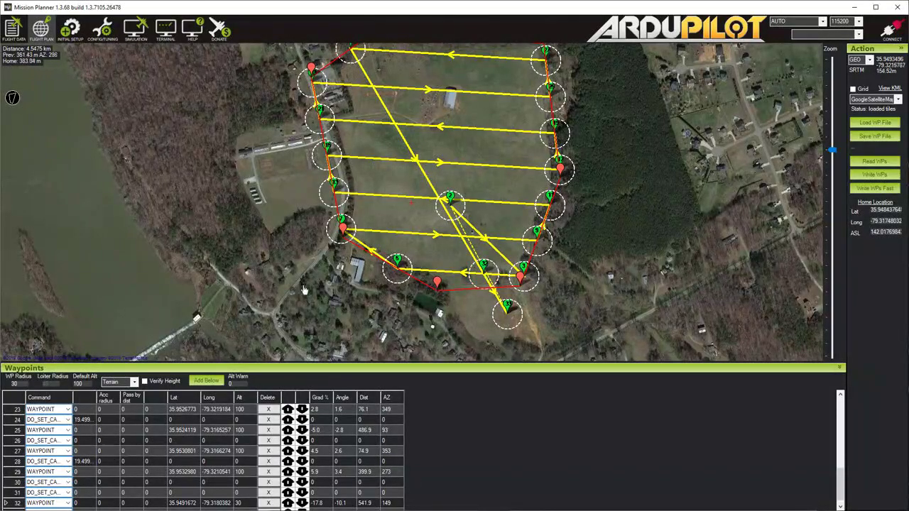
pyautogui.click(450, 201)
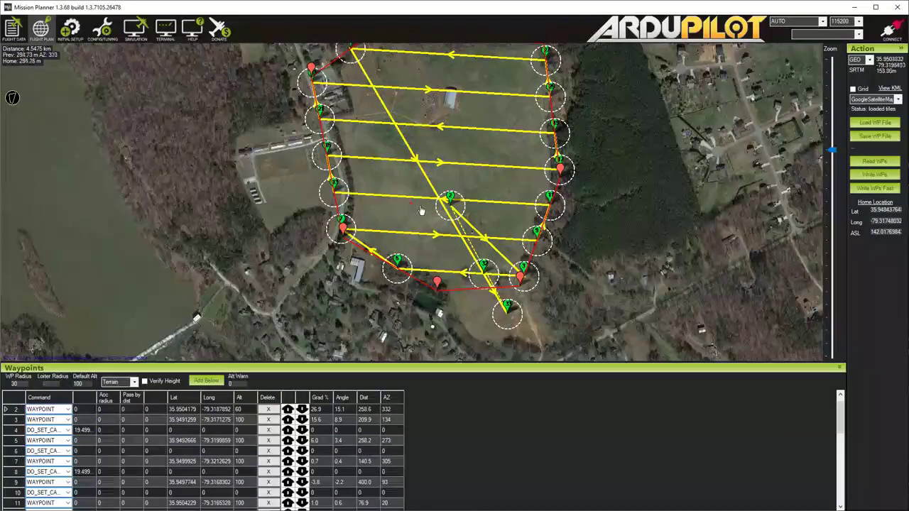
pyautogui.click(485, 274)
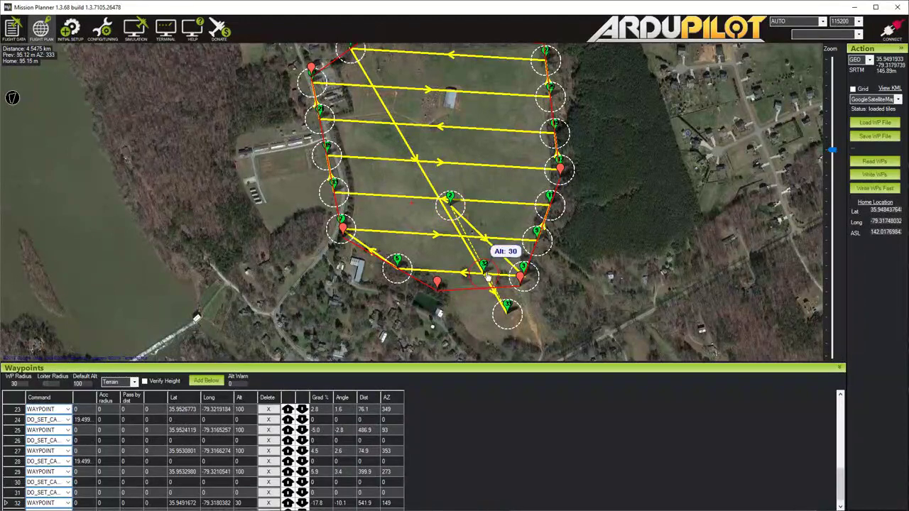
pyautogui.click(508, 309)
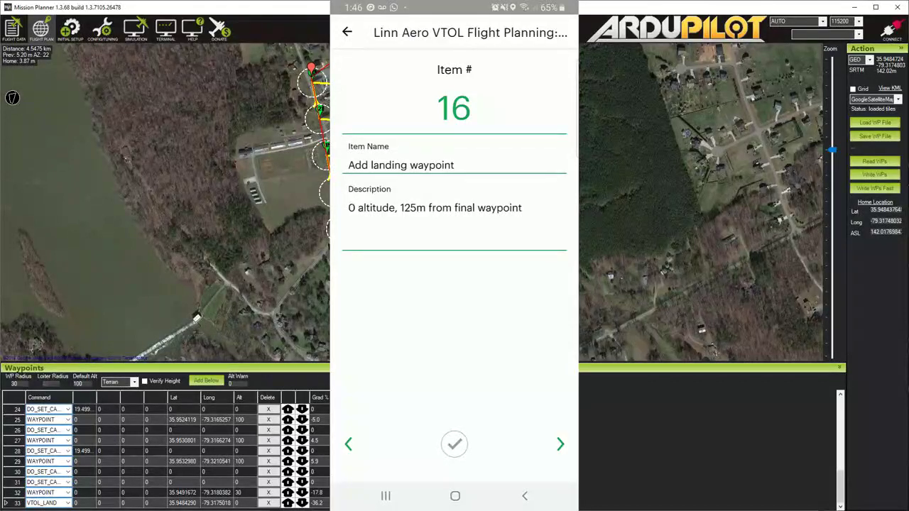
# - Reposition the approach waypoint to about 125 m northwest of the VTOL landing point, in line with the inbound path
pyautogui.click(14, 492)
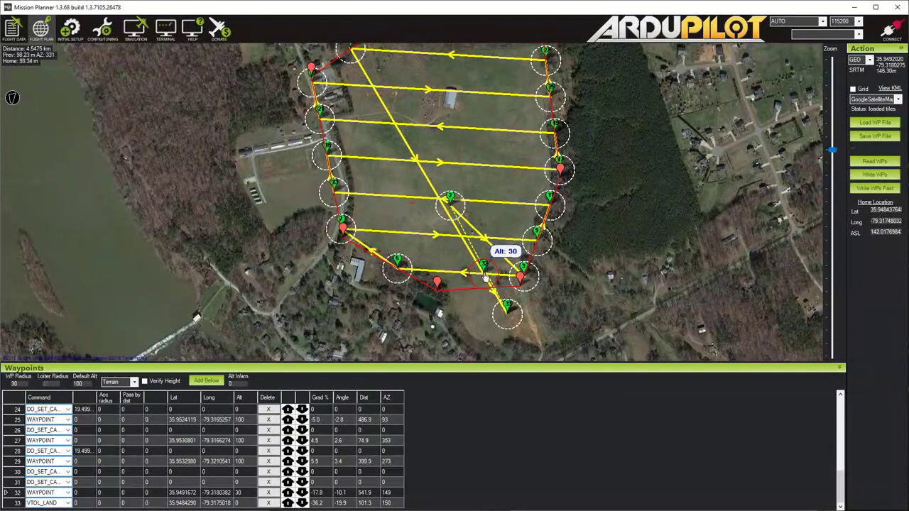
pyautogui.moveTo(485, 278); pyautogui.dragTo(491, 286)
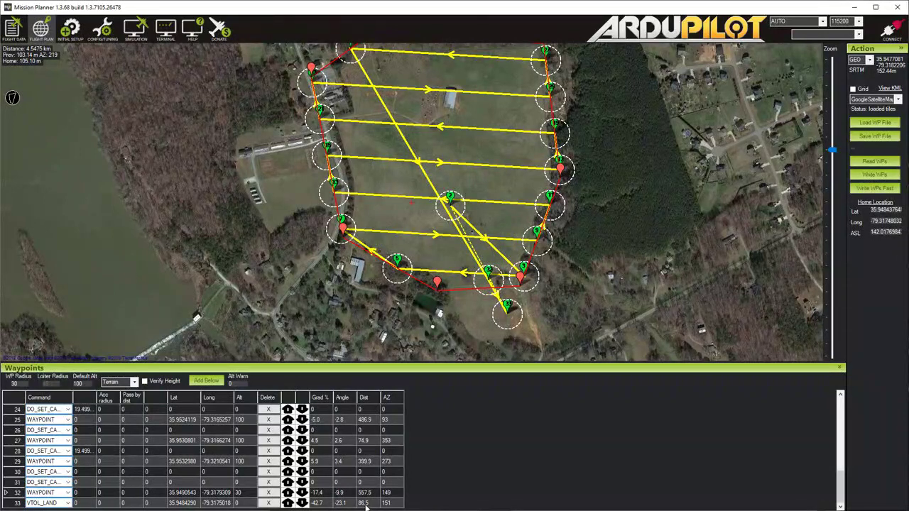
pyautogui.moveTo(487, 277)
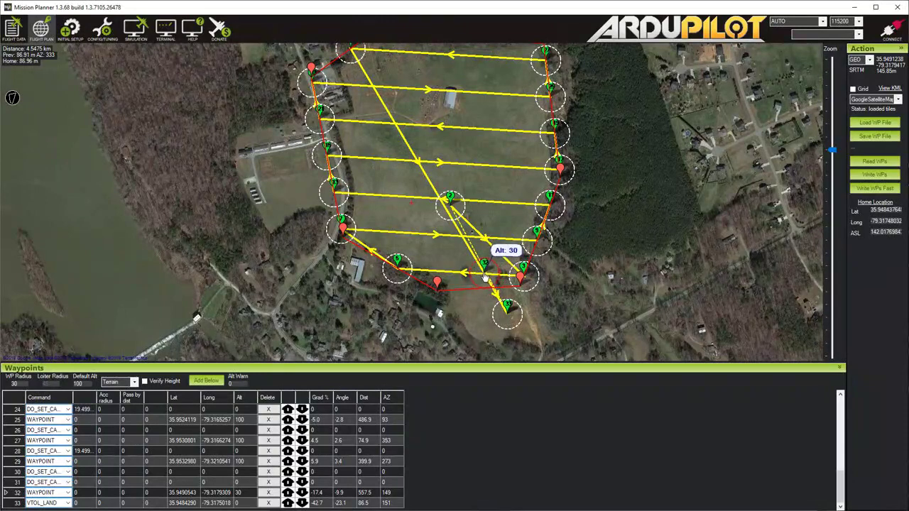
pyautogui.moveTo(488, 279); pyautogui.dragTo(481, 266)
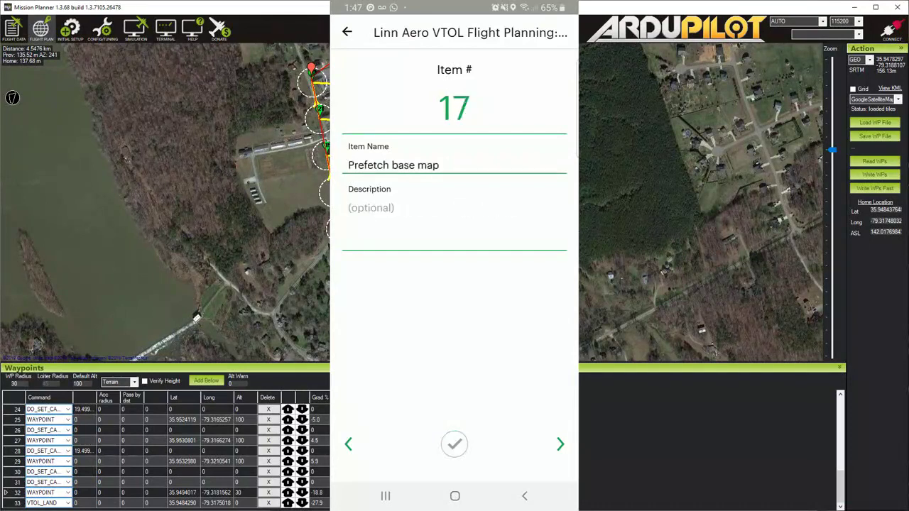
# - Prefetch the base map for a rectangular area enclosing the whole mission, accepting the suggested maximum zoom
pyautogui.moveTo(710, 267); pyautogui.dragTo(689, 293)
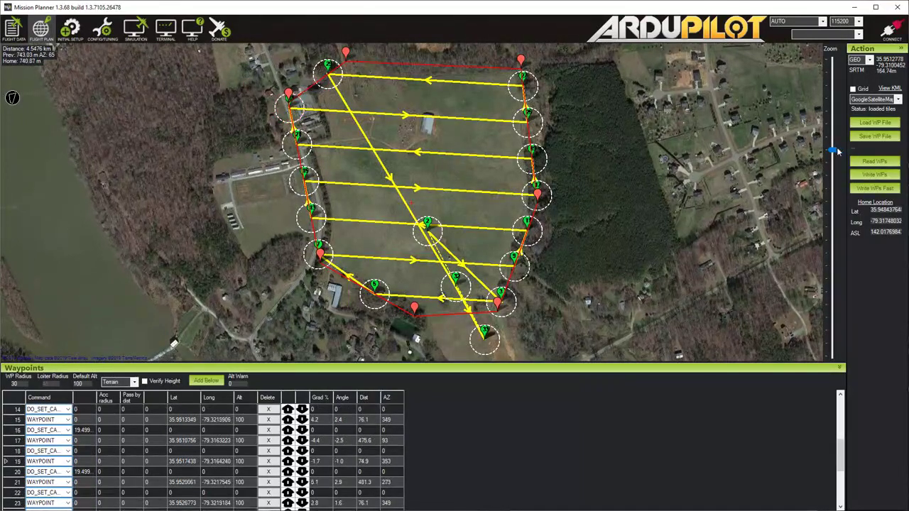
pyautogui.scroll(-1, 836, 152)
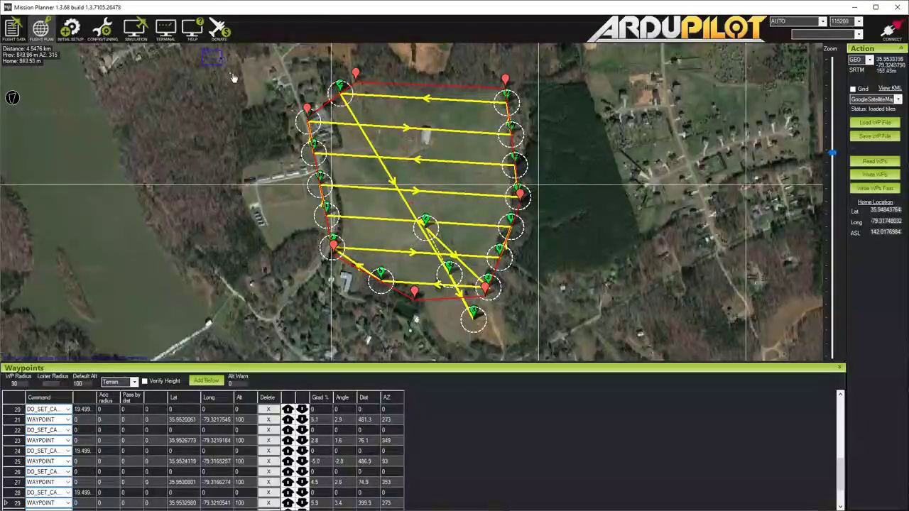
pyautogui.moveTo(203, 54); pyautogui.dragTo(662, 360)
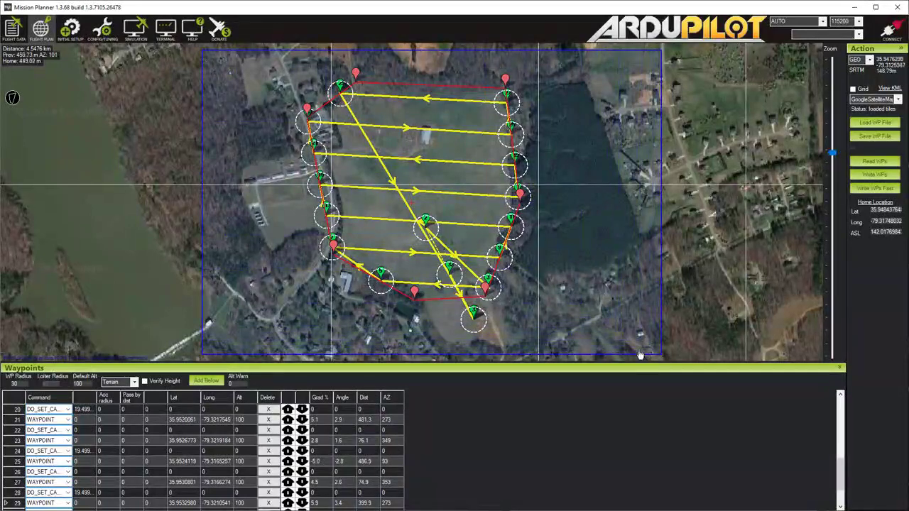
pyautogui.rightClick(605, 356)
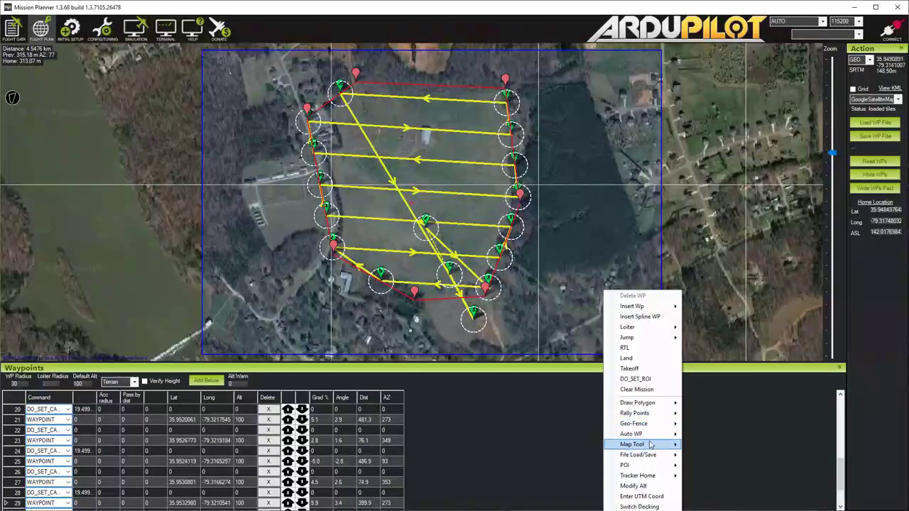
pyautogui.moveTo(652, 445)
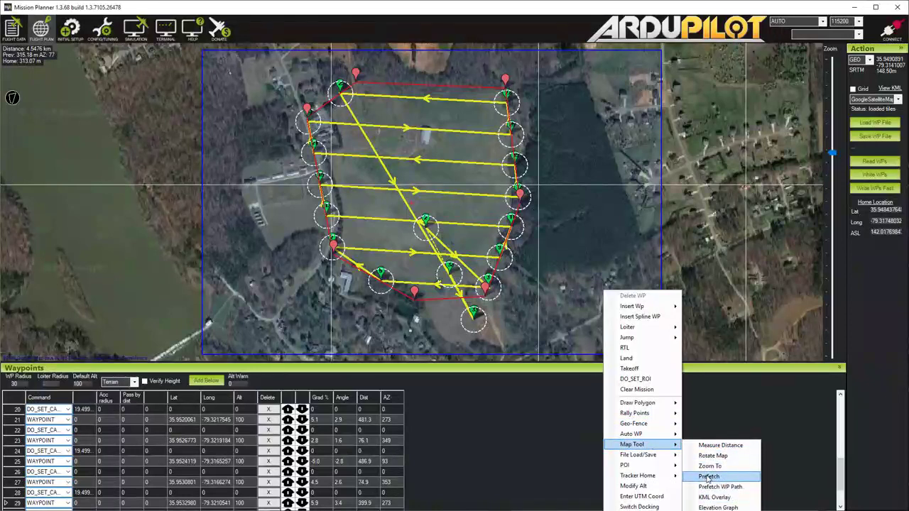
pyautogui.click(709, 476)
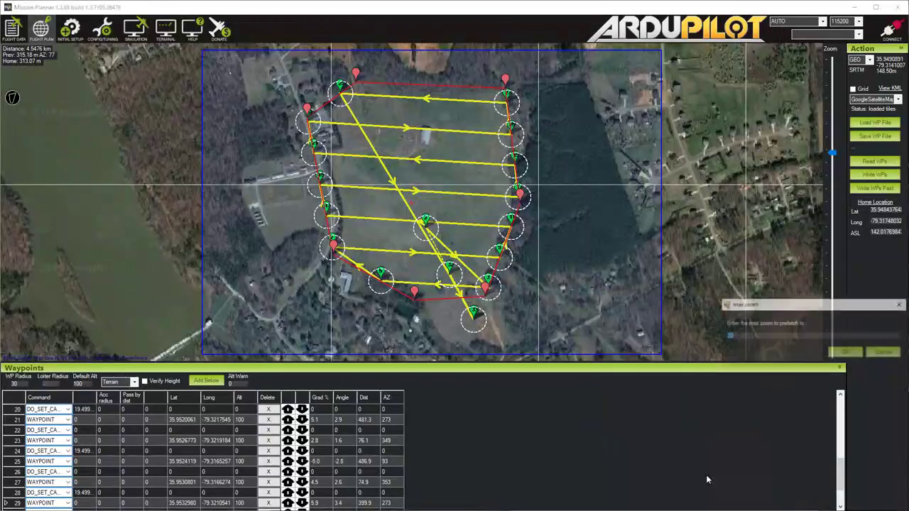
pyautogui.click(845, 353)
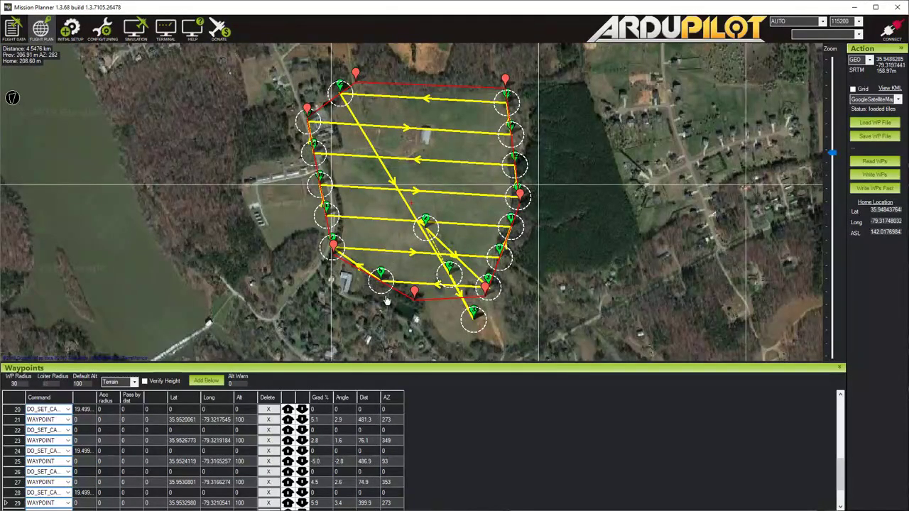
# - Set the waypoint radius to 100
pyautogui.moveTo(386, 283)
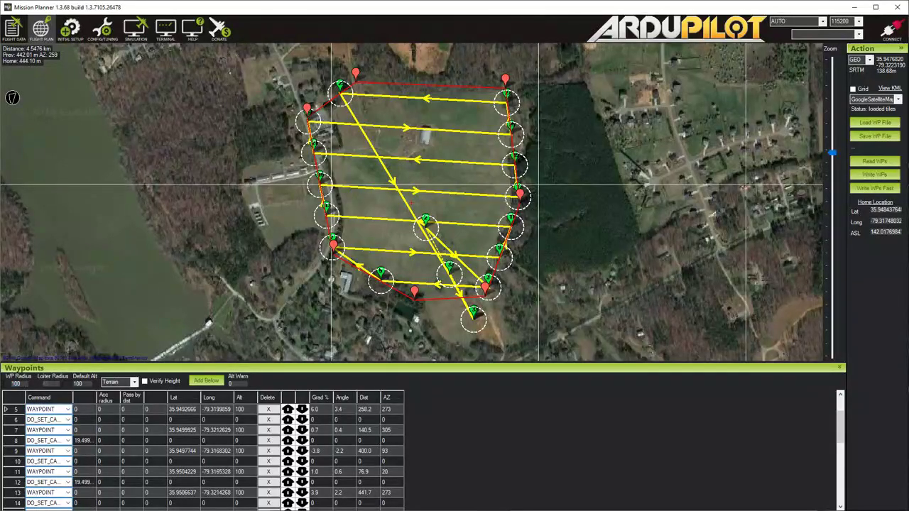
pyautogui.press('Tab')
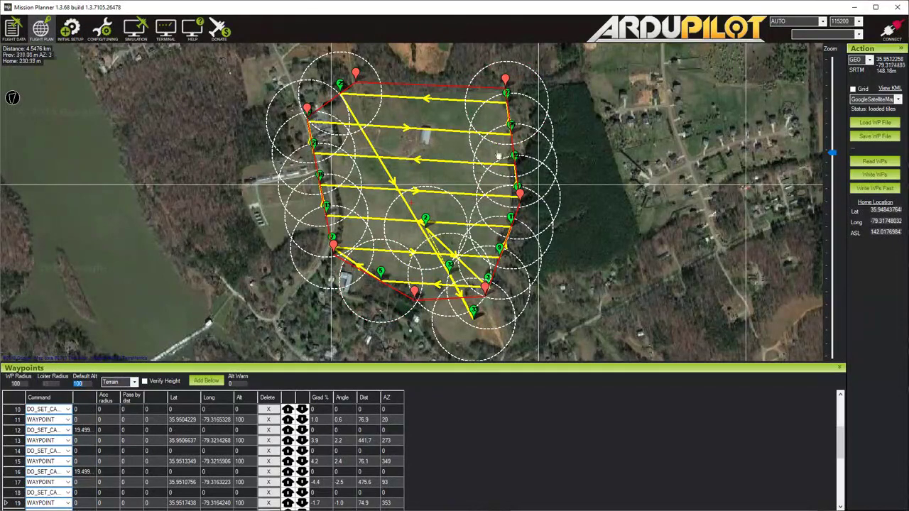
# - Examine the radius circles around the survey waypoints and the waypoint list from its first command
pyautogui.moveTo(334, 238)
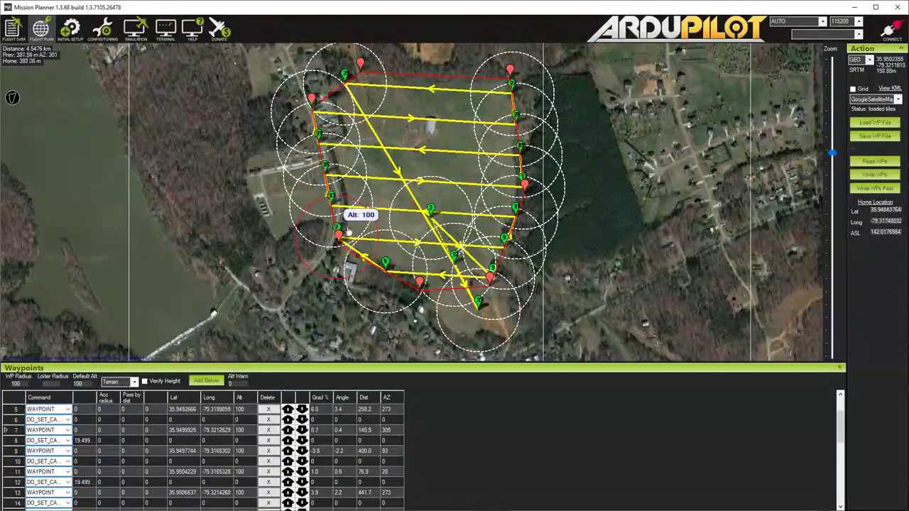
pyautogui.moveTo(327, 206)
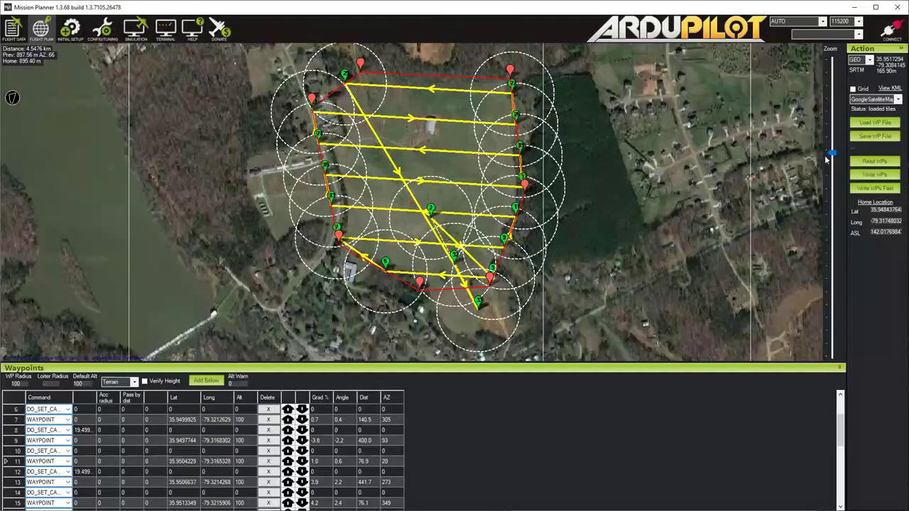
pyautogui.moveTo(832, 155); pyautogui.dragTo(832, 158)
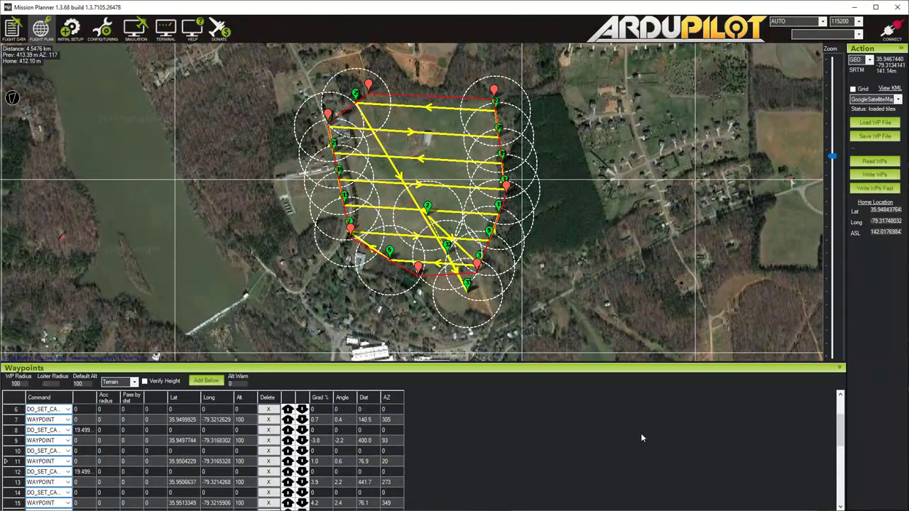
pyautogui.moveTo(840, 447); pyautogui.dragTo(844, 419)
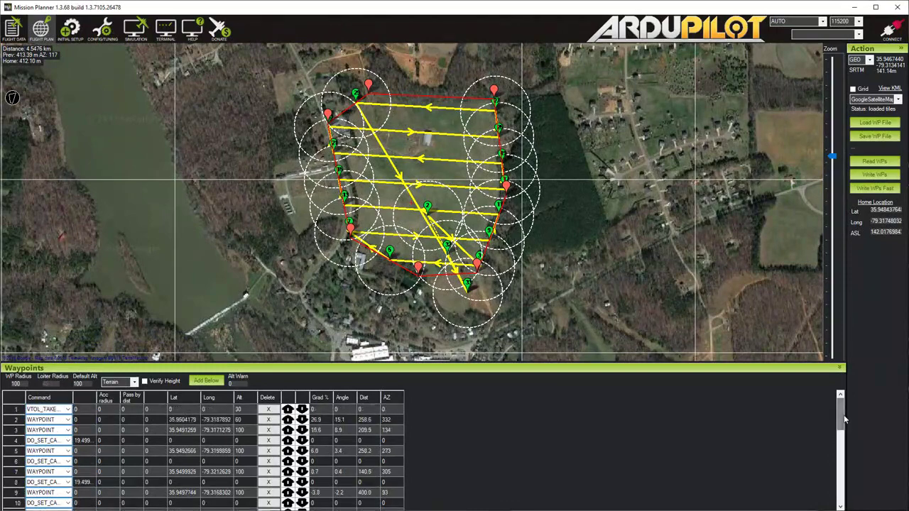